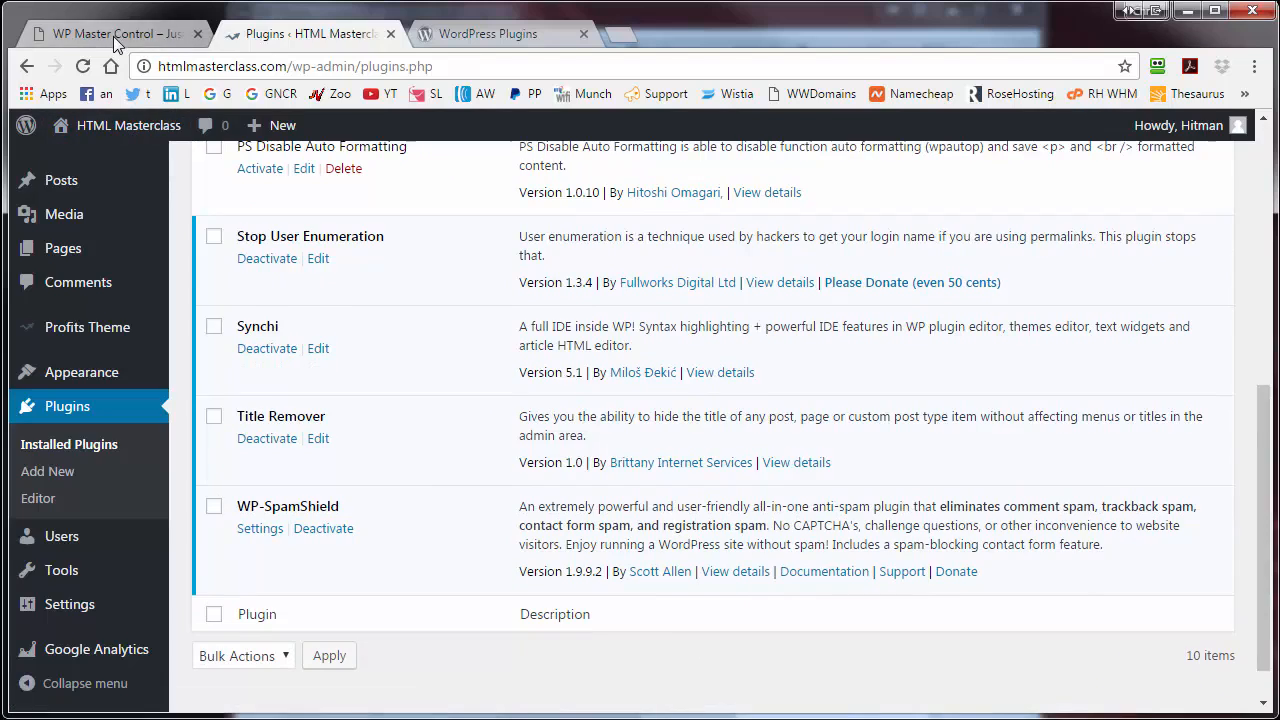
- Switch to the WP Master Control site's tab to show its front page
{"action": "left_click", "coordinate": [113, 36]}
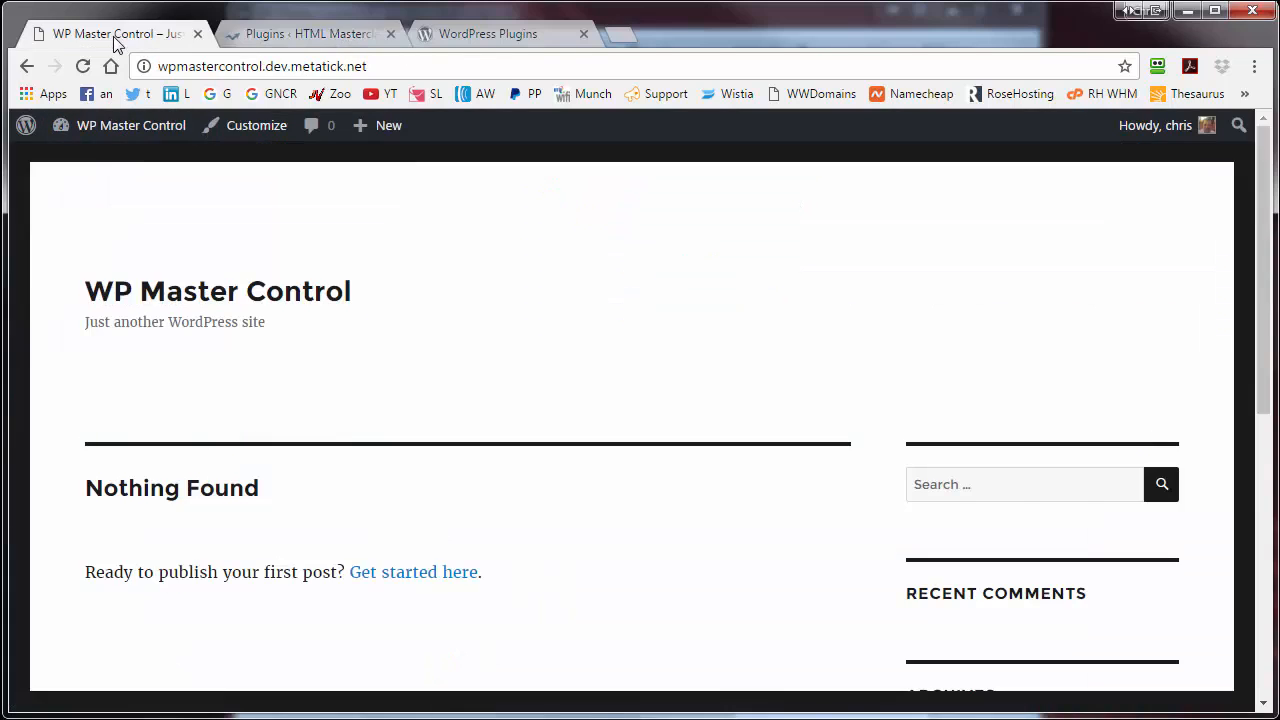
- Open the site's admin Dashboard and review the installed plugins and pages
{"action": "left_click", "coordinate": [118, 125]}
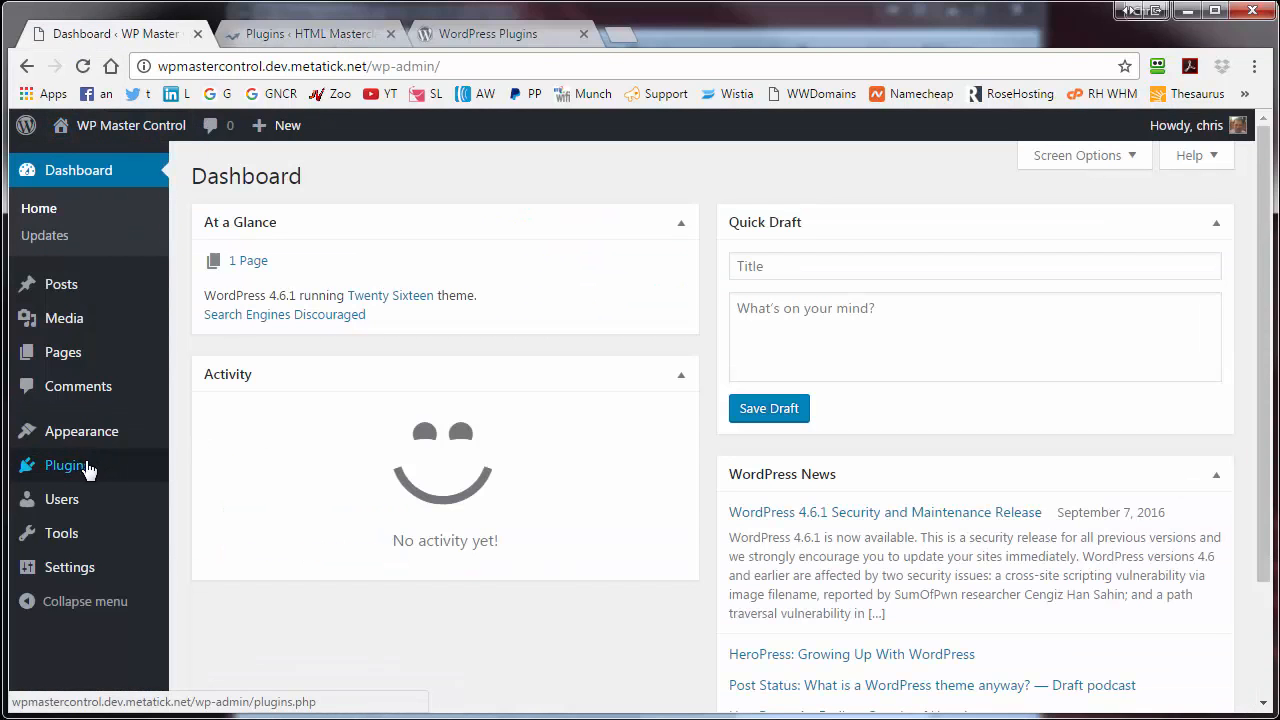
{"action": "left_click", "coordinate": [86, 465]}
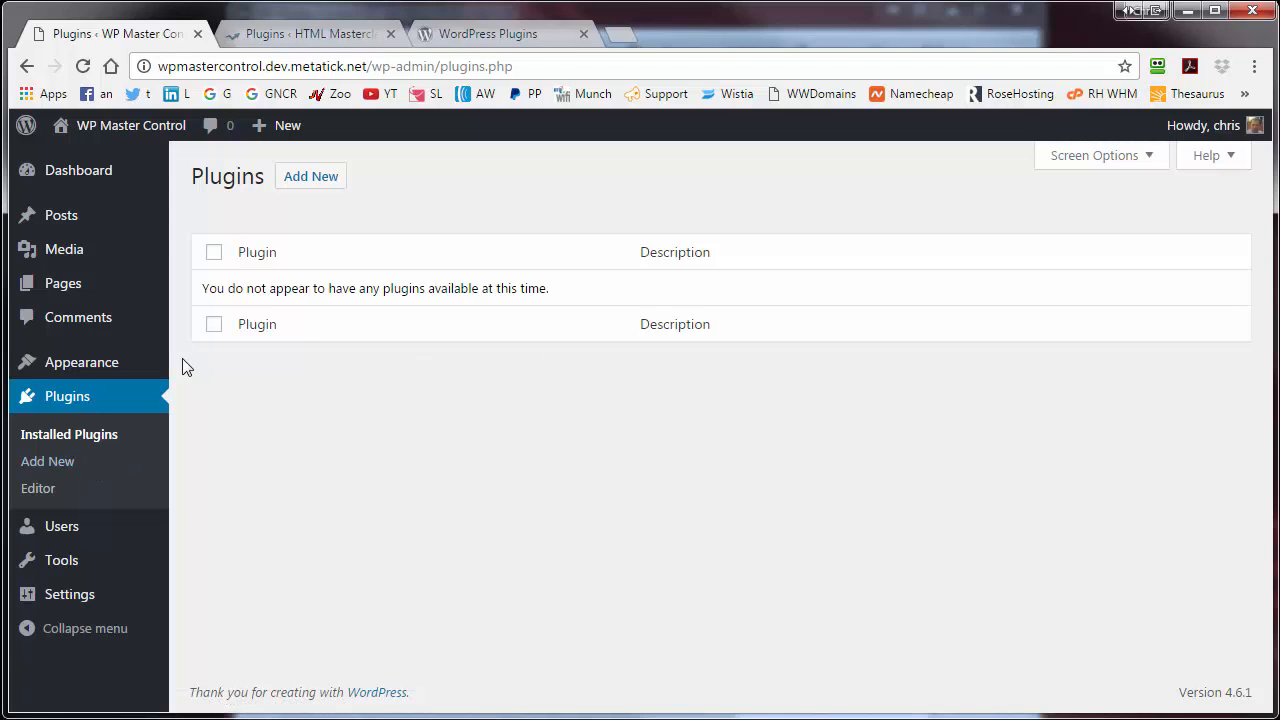
{"action": "left_click", "coordinate": [60, 285]}
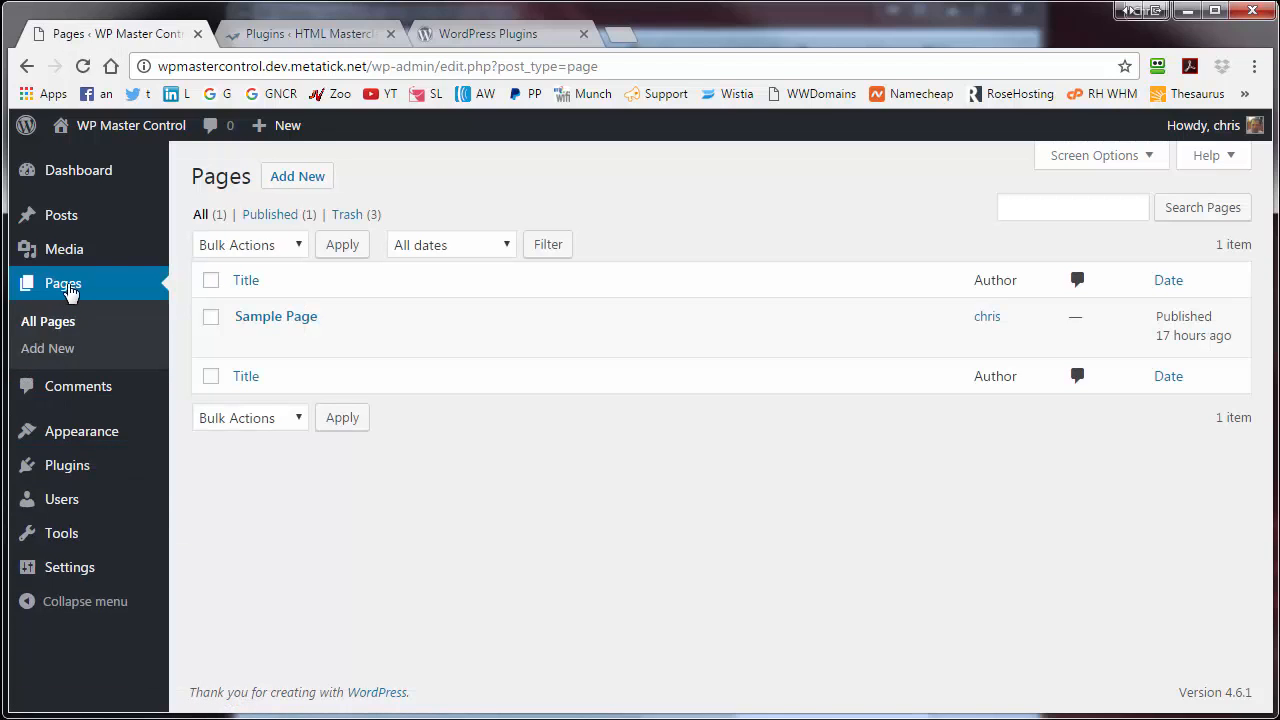
- Check the post categories and the Twenty Sixteen theme, then minimize Chrome
{"action": "mouse_move", "coordinate": [68, 243]}
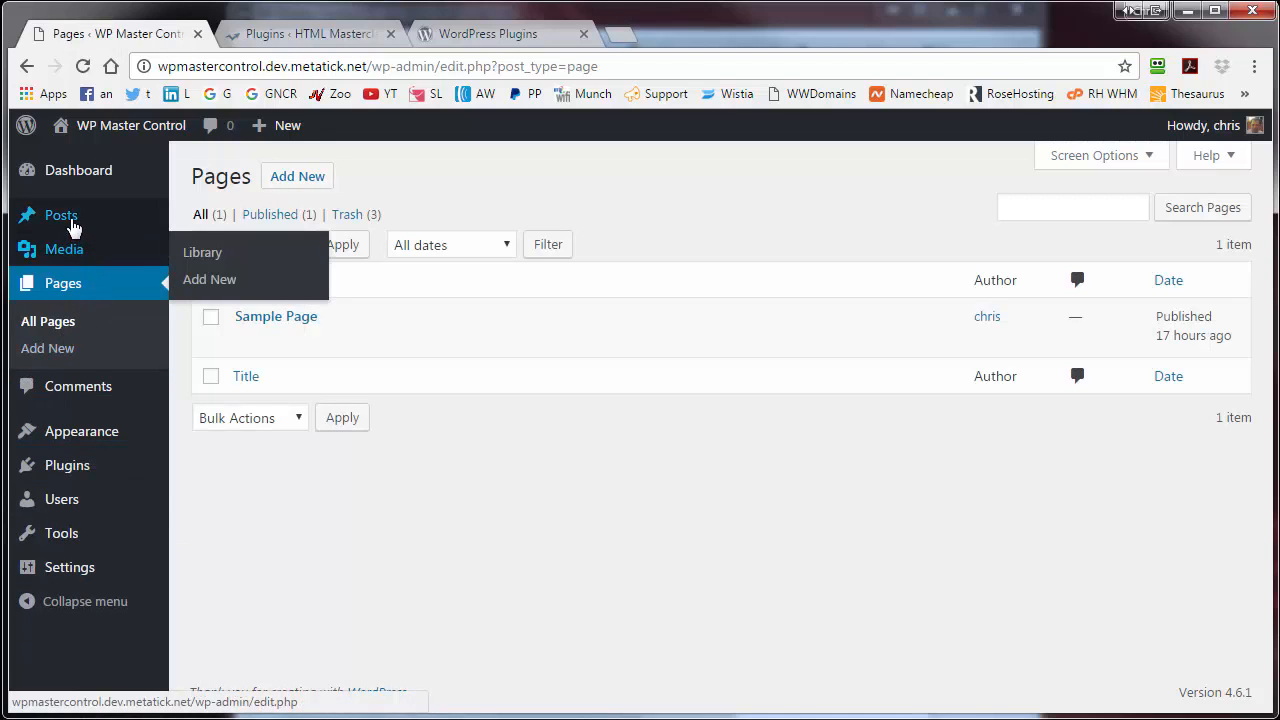
{"action": "mouse_move", "coordinate": [66, 220]}
{"action": "left_click", "coordinate": [193, 274]}
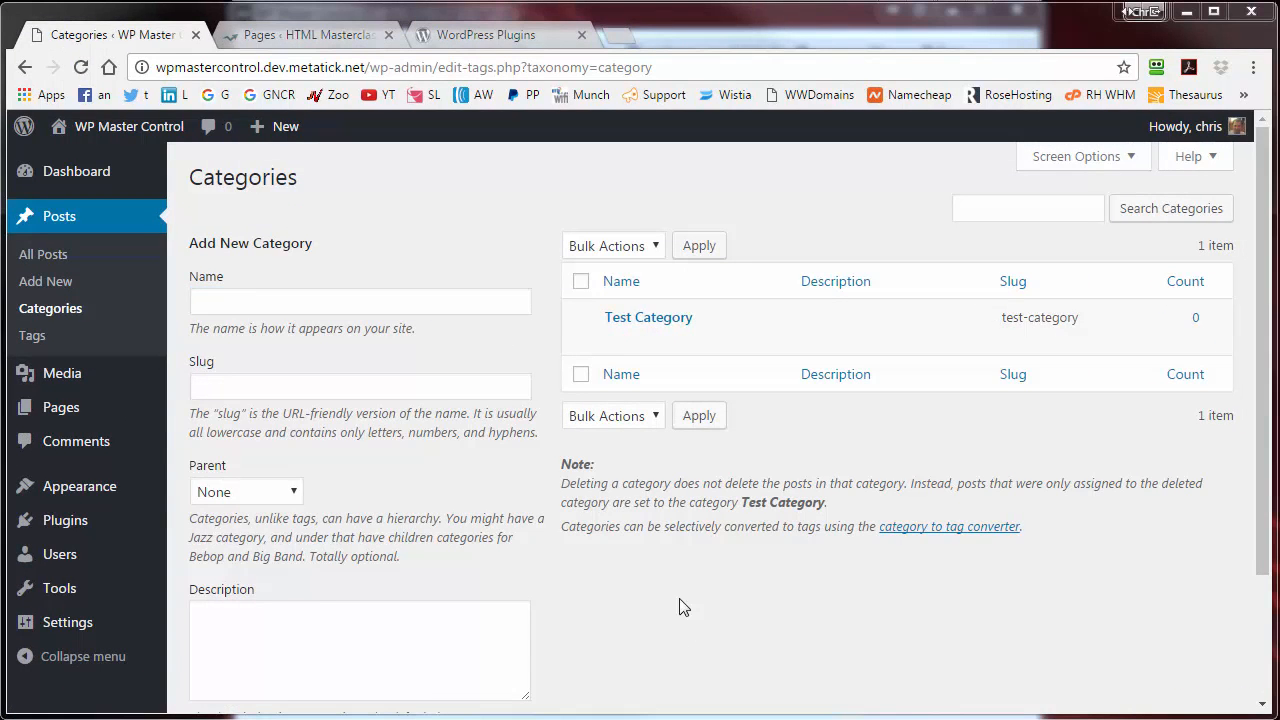
{"action": "mouse_move", "coordinate": [100, 497]}
{"action": "left_click", "coordinate": [210, 492]}
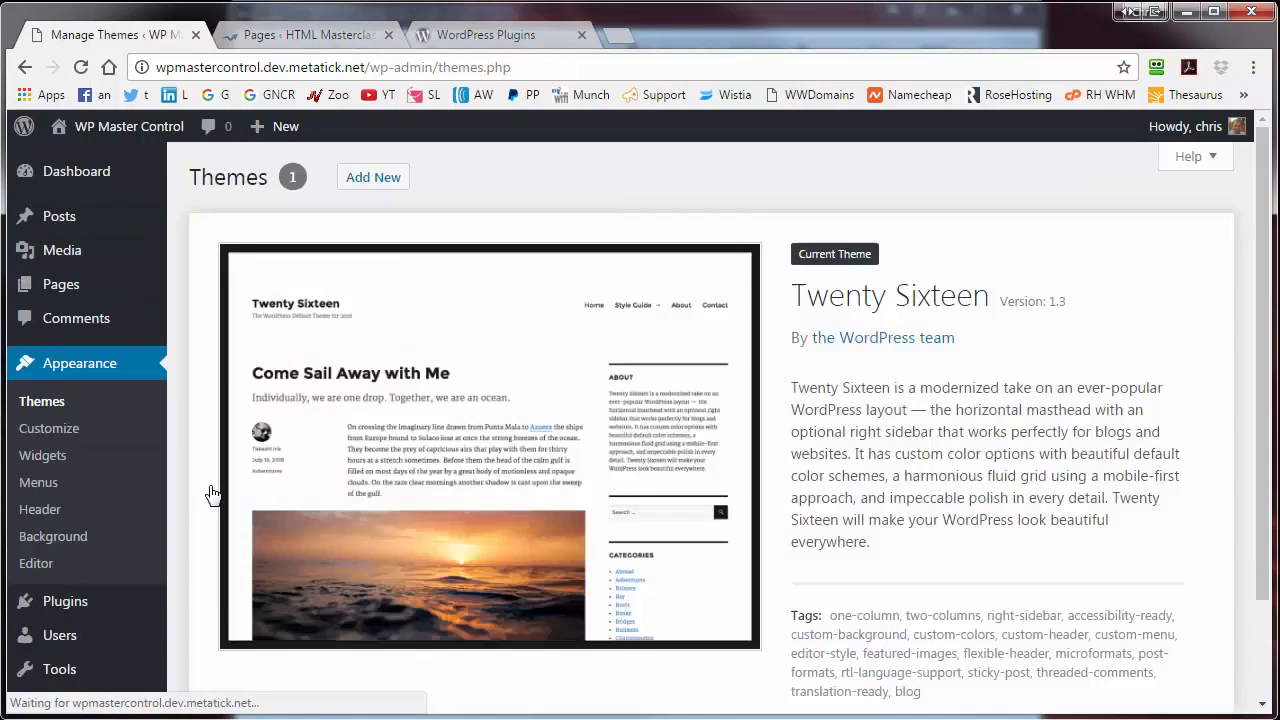
{"action": "scroll", "coordinate": [208, 491], "scroll_direction": "down", "scroll_amount": 2}
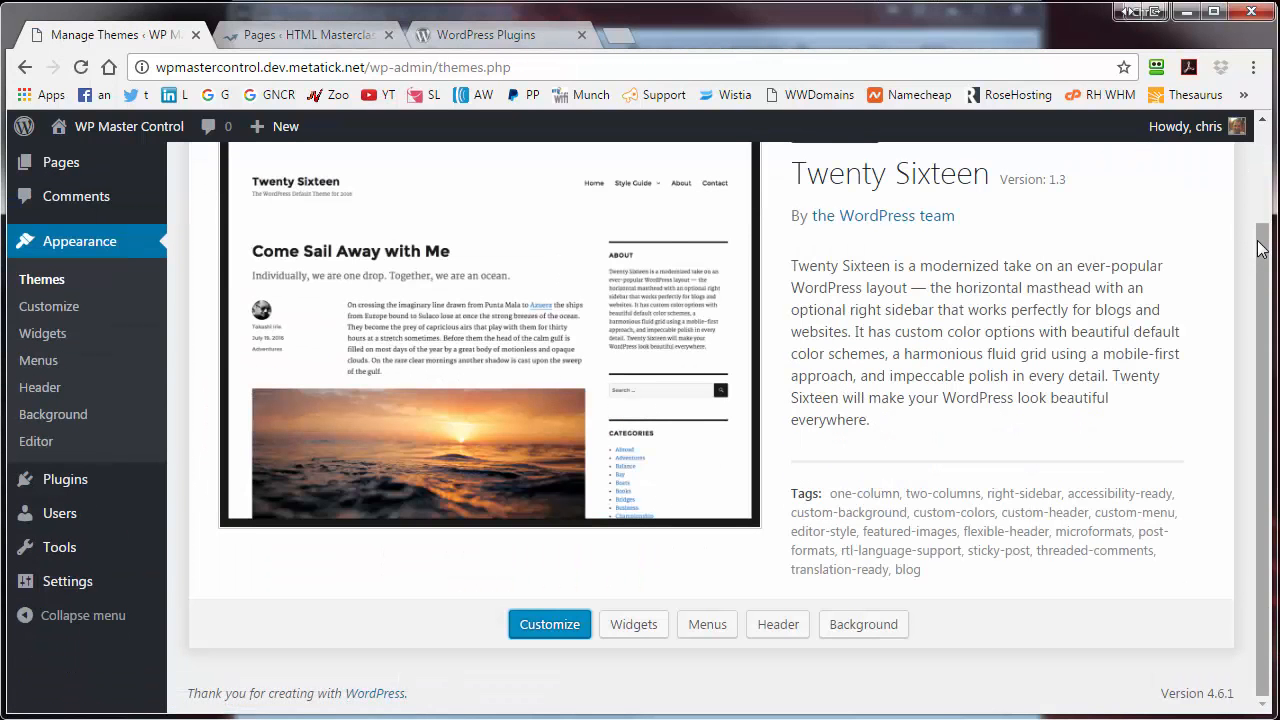
{"action": "left_click_drag", "start_coordinate": [1262, 249], "coordinate": [1249, 190]}
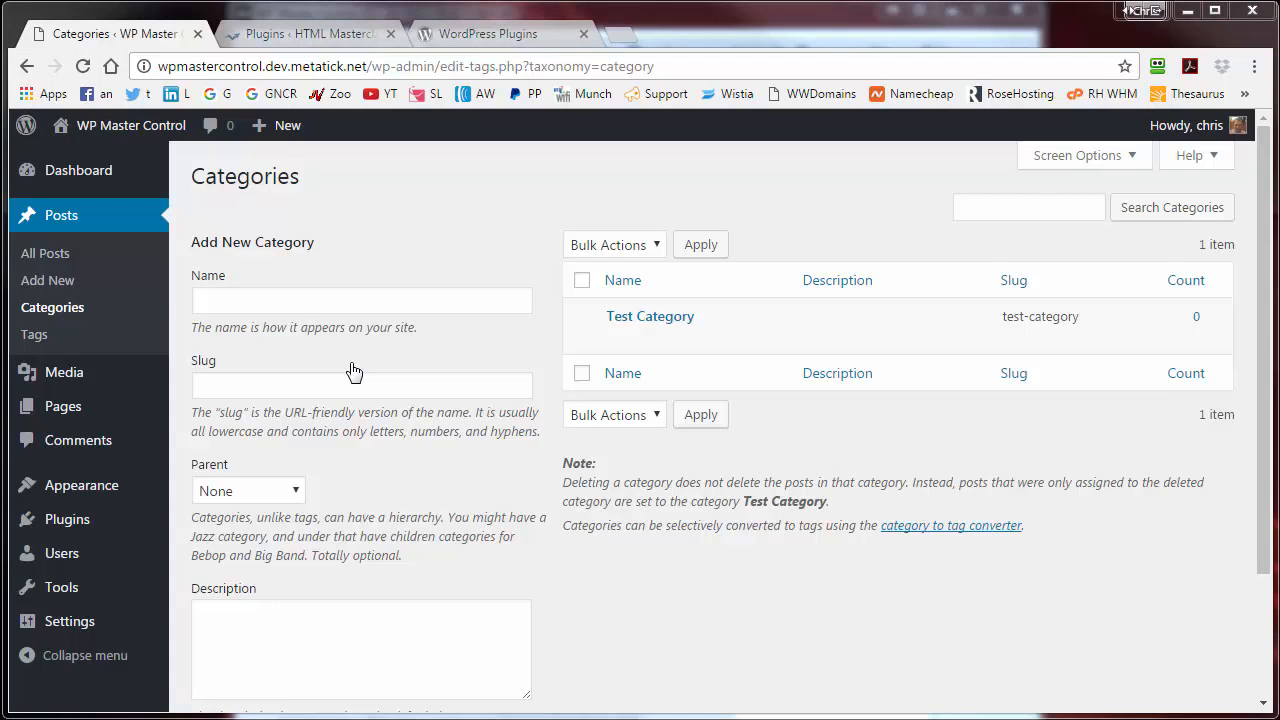
{"action": "left_click", "coordinate": [1188, 12]}
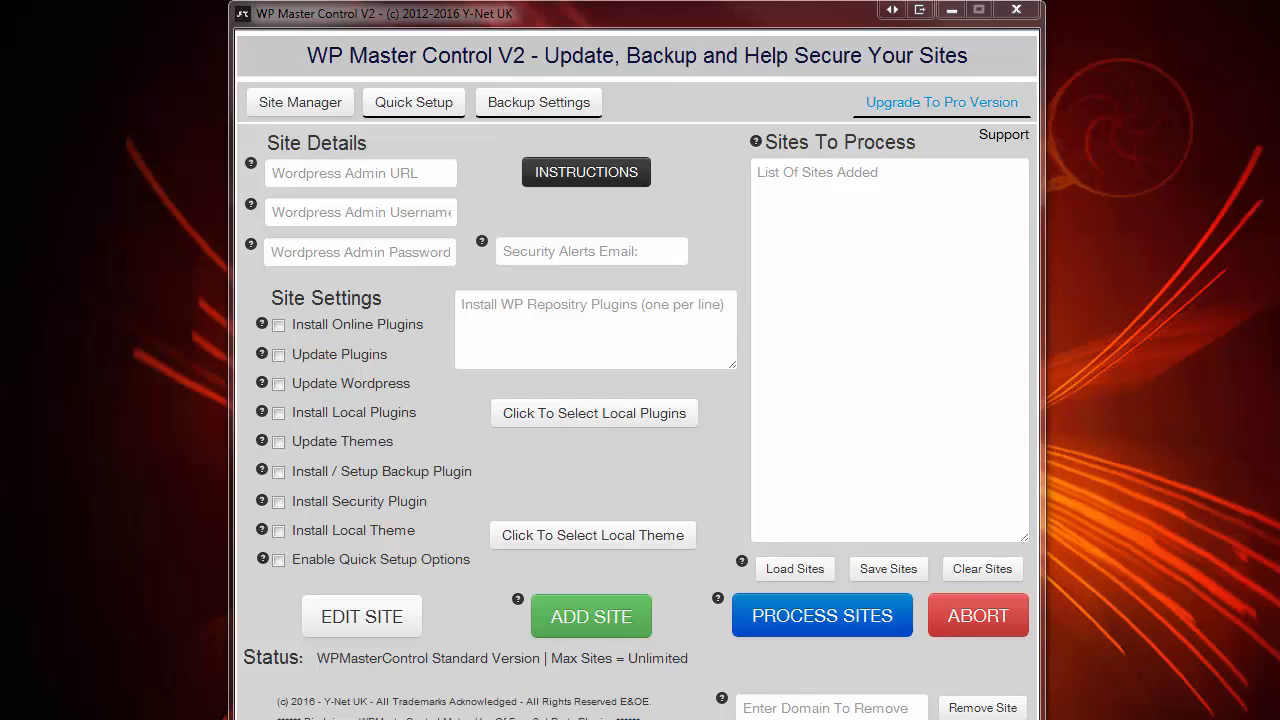
- Paste the site's WordPress admin URL into the Admin URL field after viewing the setup instructions
{"action": "left_click", "coordinate": [361, 173]}
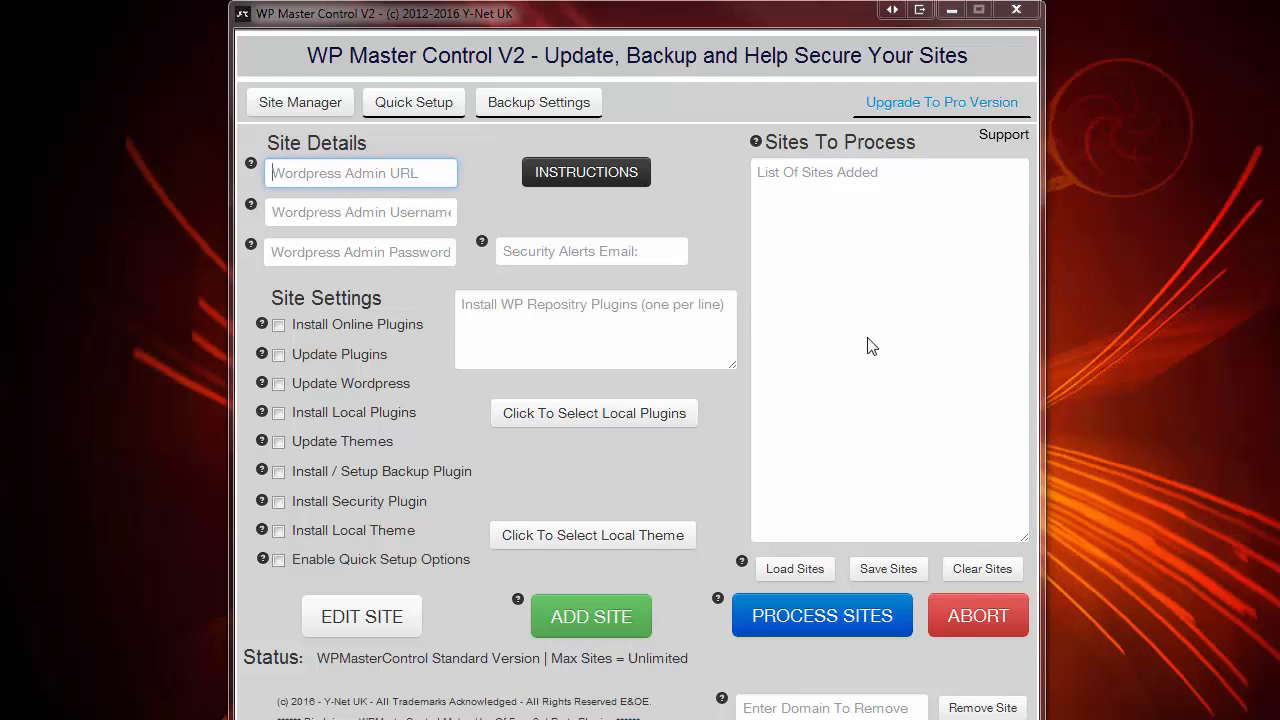
{"action": "left_click", "coordinate": [586, 184]}
{"action": "left_click", "coordinate": [969, 189]}
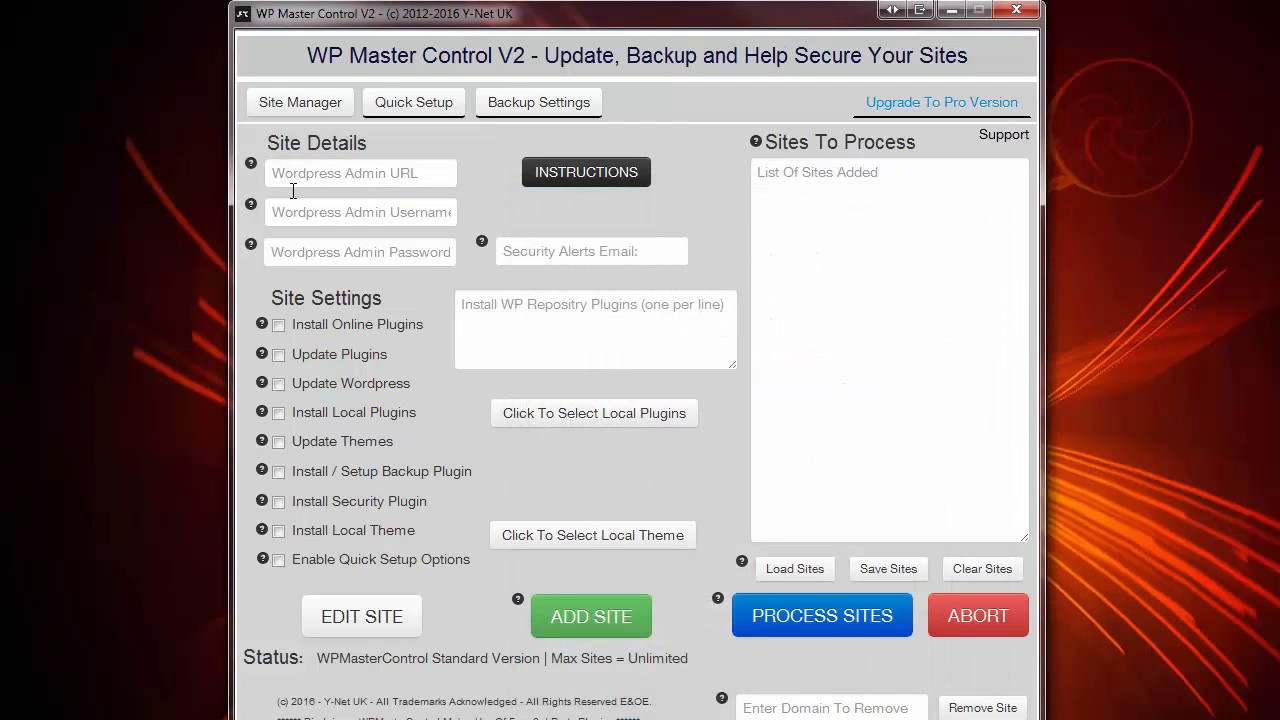
{"action": "mouse_move", "coordinate": [250, 164]}
{"action": "left_click", "coordinate": [311, 174]}
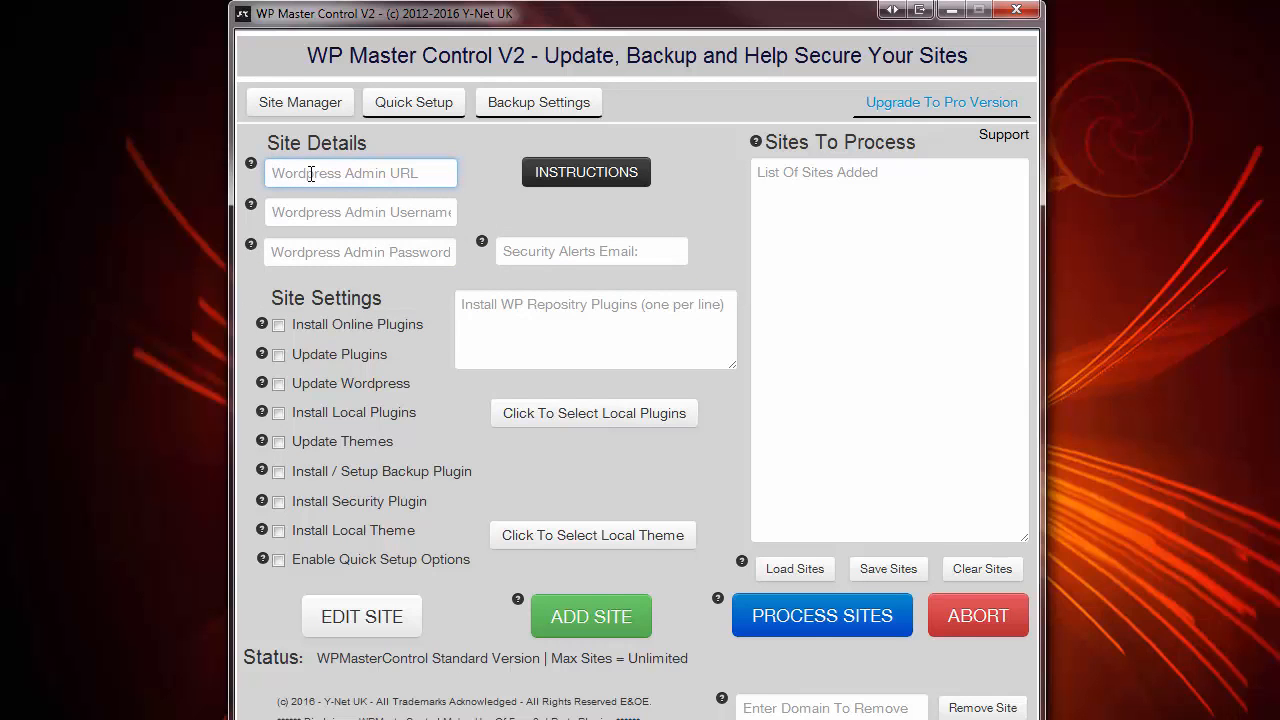
{"action": "type", "text": "http://wpmastercontrol.dev.net/wp-login.php"}
- Enter the admin username, password and security alerts e-mail, and tick Install Online Plugins
{"action": "left_click", "coordinate": [303, 212]}
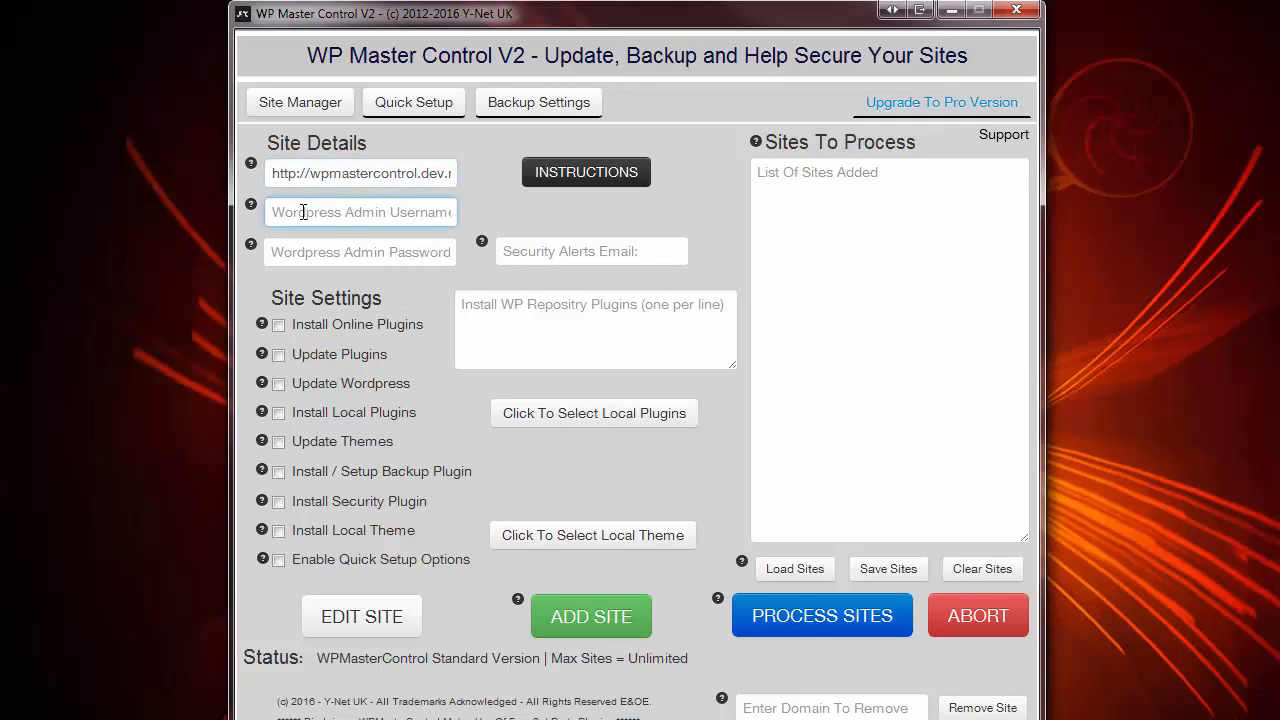
{"action": "type", "text": "chris"}
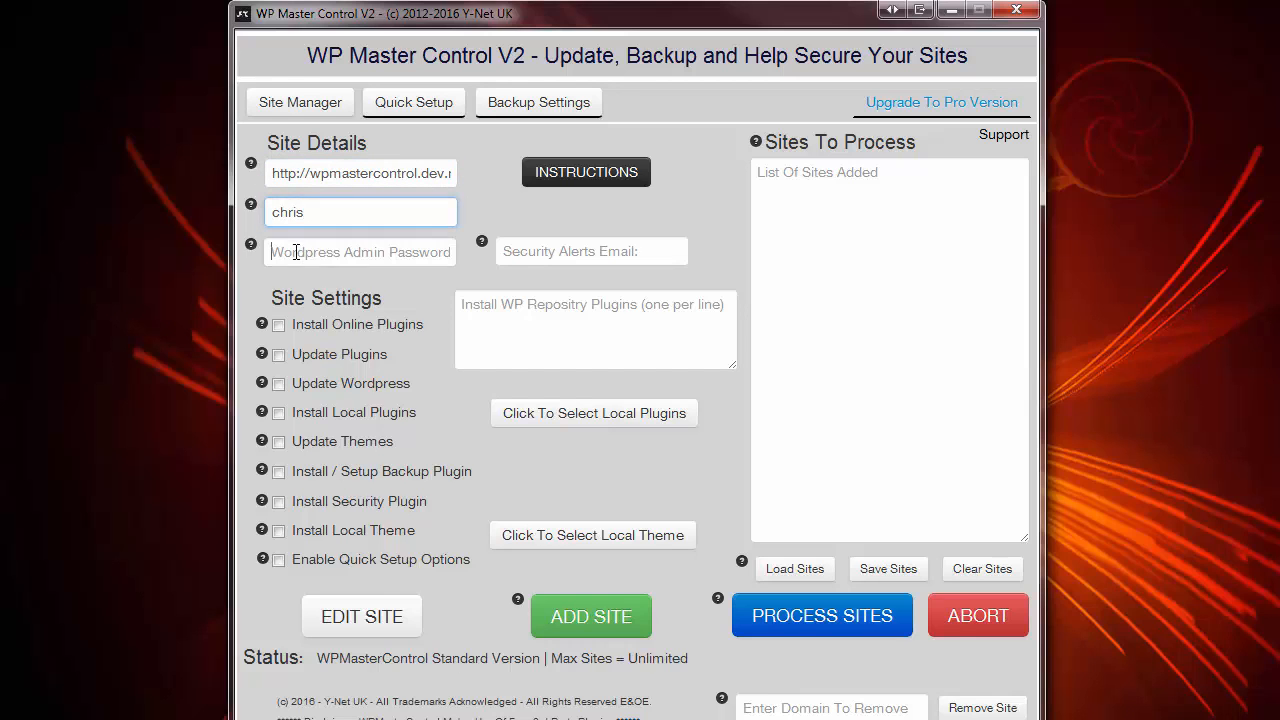
{"action": "left_click", "coordinate": [296, 252]}
{"action": "type", "text": "password"}
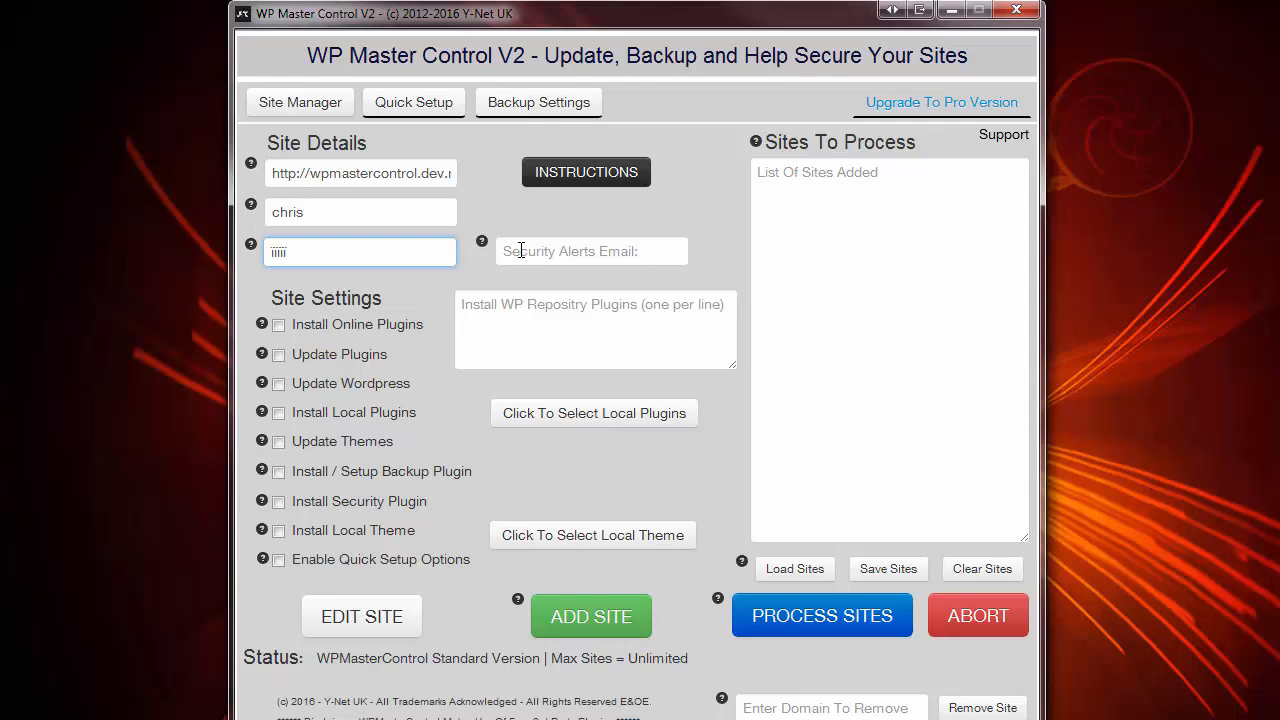
{"action": "left_click", "coordinate": [521, 250]}
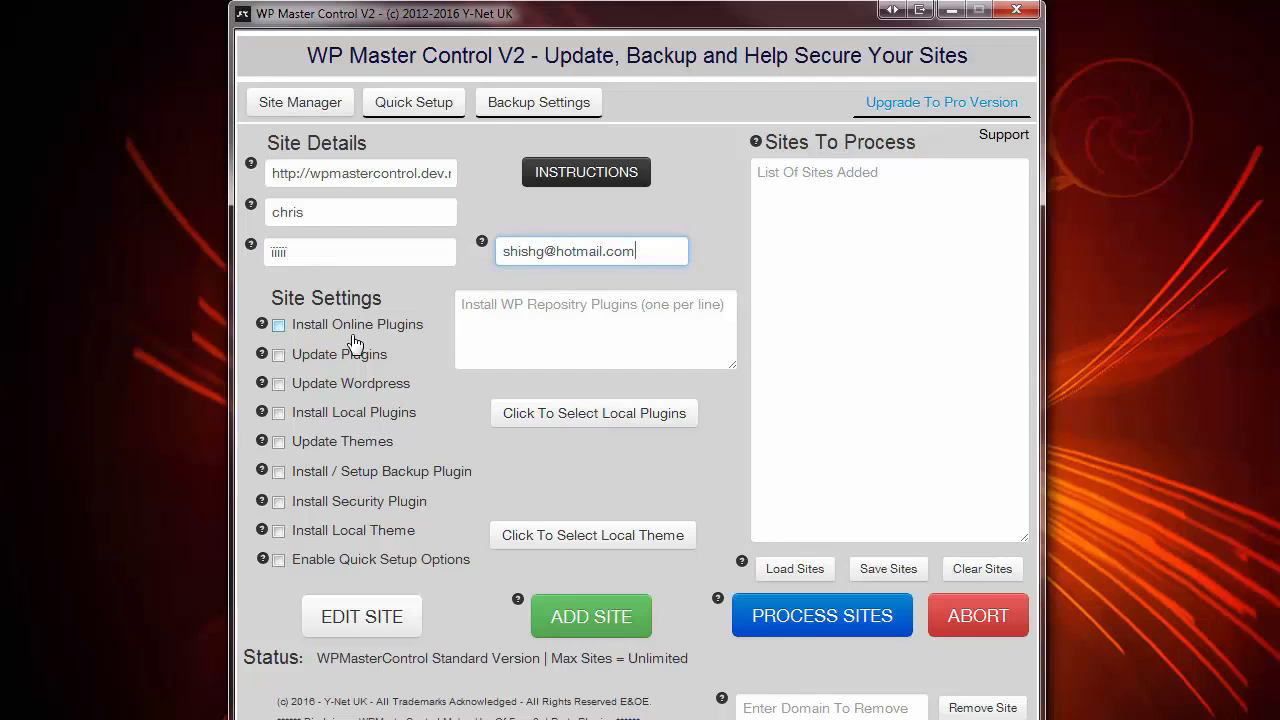
{"action": "left_click", "coordinate": [279, 328]}
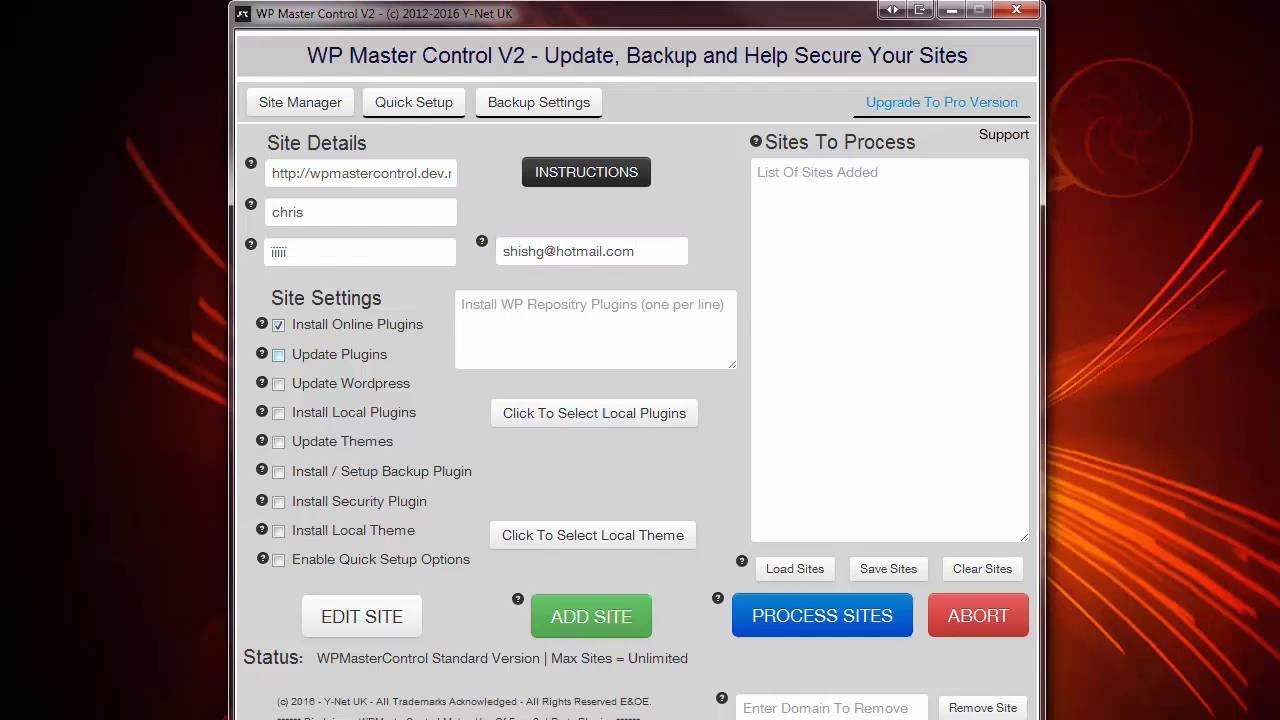
{"action": "left_click", "coordinate": [80, 719]}
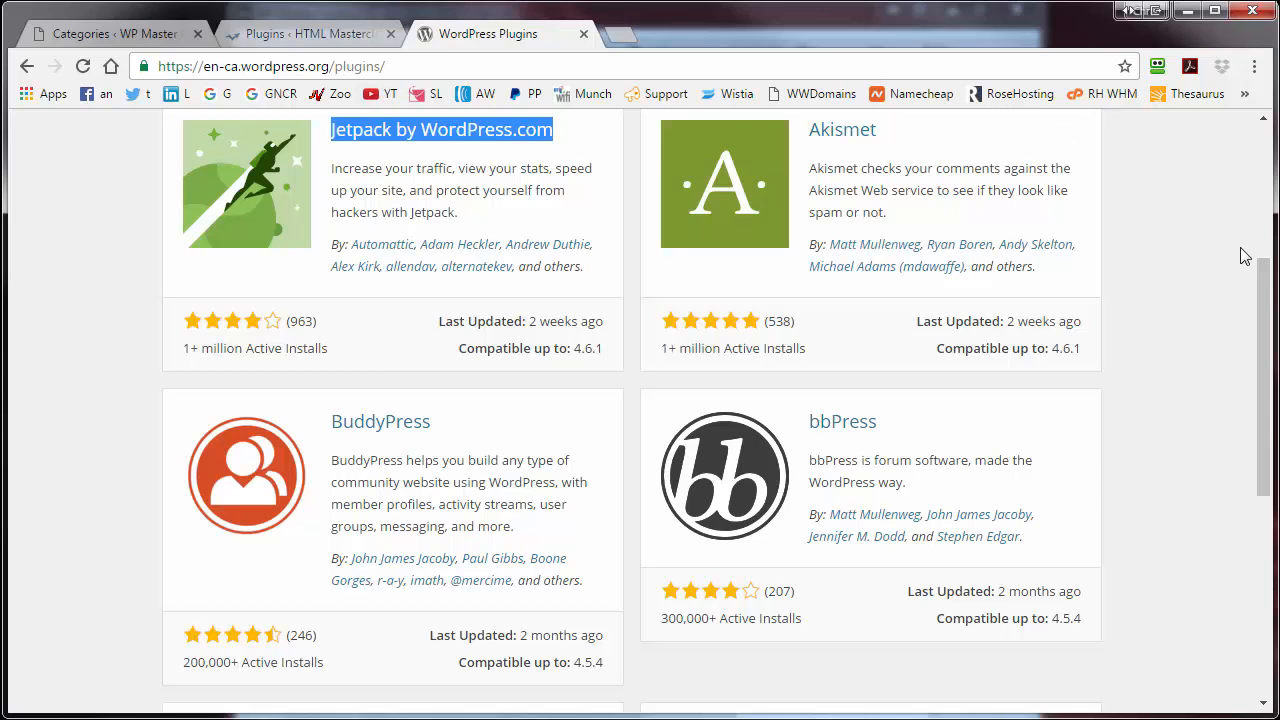
- Locate the Jetpack by WordPress.com listing in the plugin directory, then minimize Chrome
{"action": "left_click_drag", "start_coordinate": [1260, 274], "coordinate": [1254, 176]}
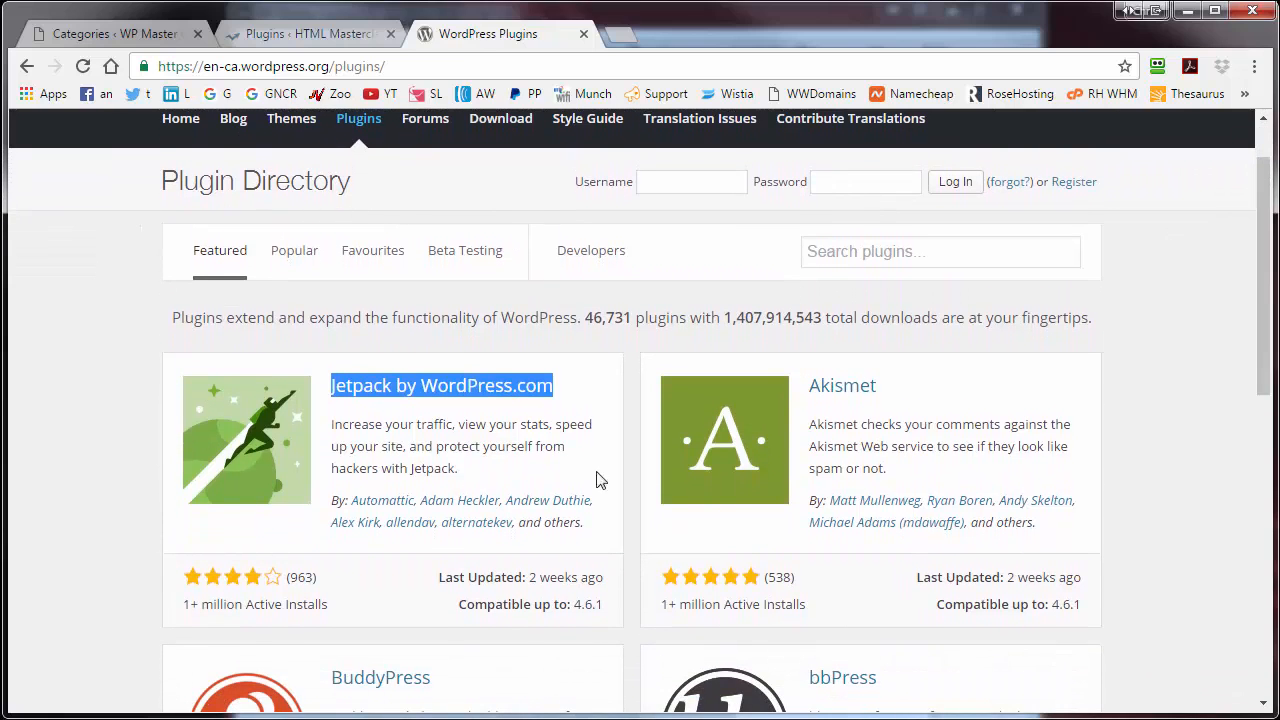
{"action": "right_click", "coordinate": [380, 392]}
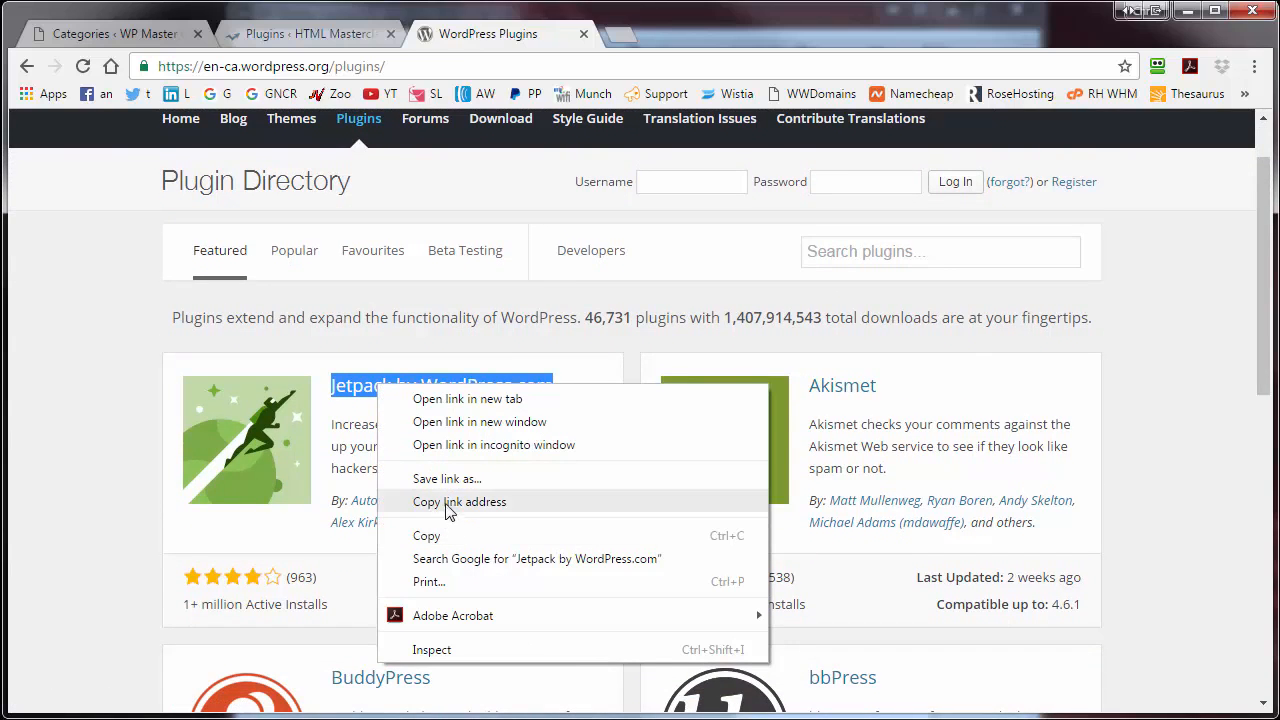
{"action": "left_click", "coordinate": [1183, 15]}
{"action": "left_click", "coordinate": [1183, 15]}
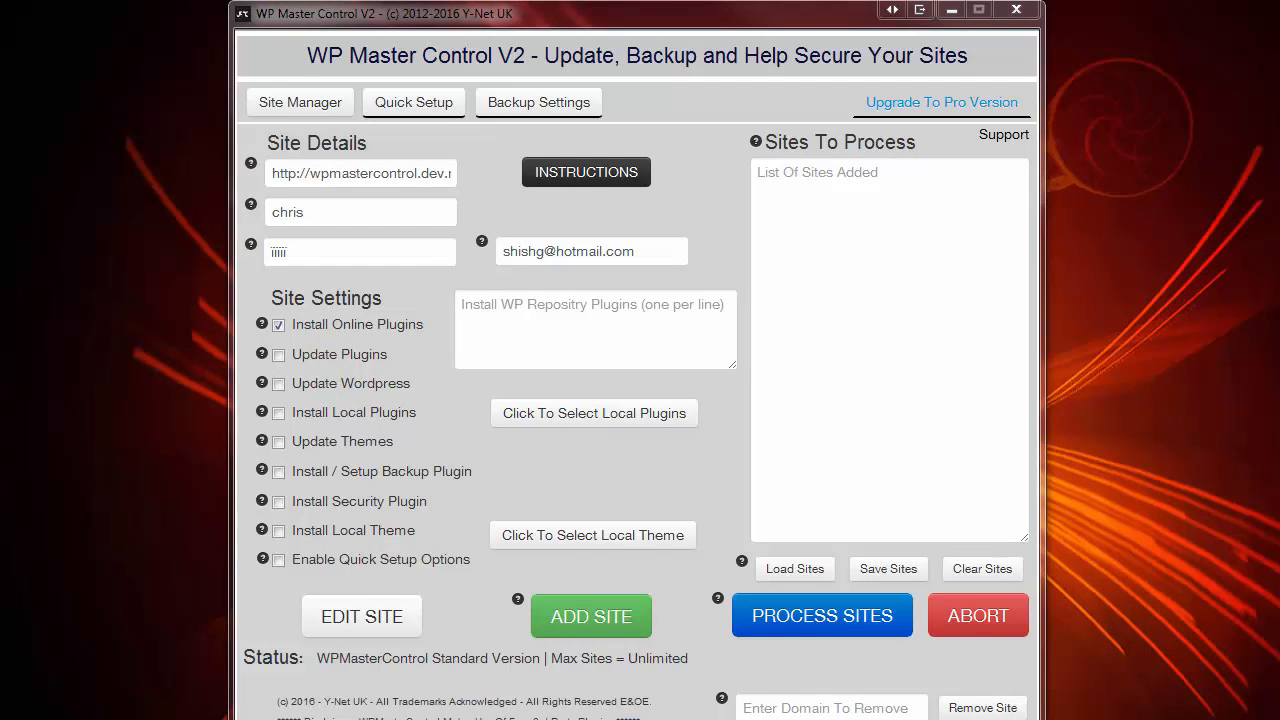
- Queue Jetpack and WP Super Cache, and tick Update Plugins and Install Local Plugins
{"action": "type", "text": "Jetpack by WordPress.com WP Super Cache"}
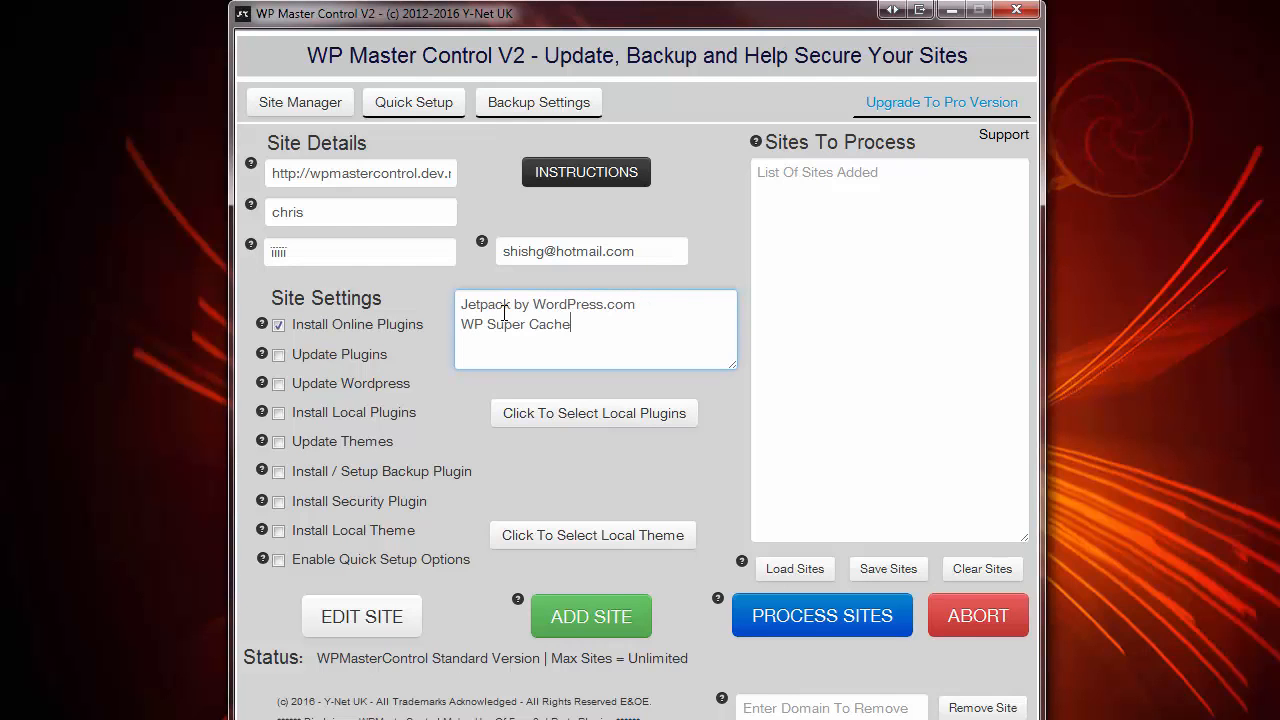
{"action": "left_click", "coordinate": [279, 357]}
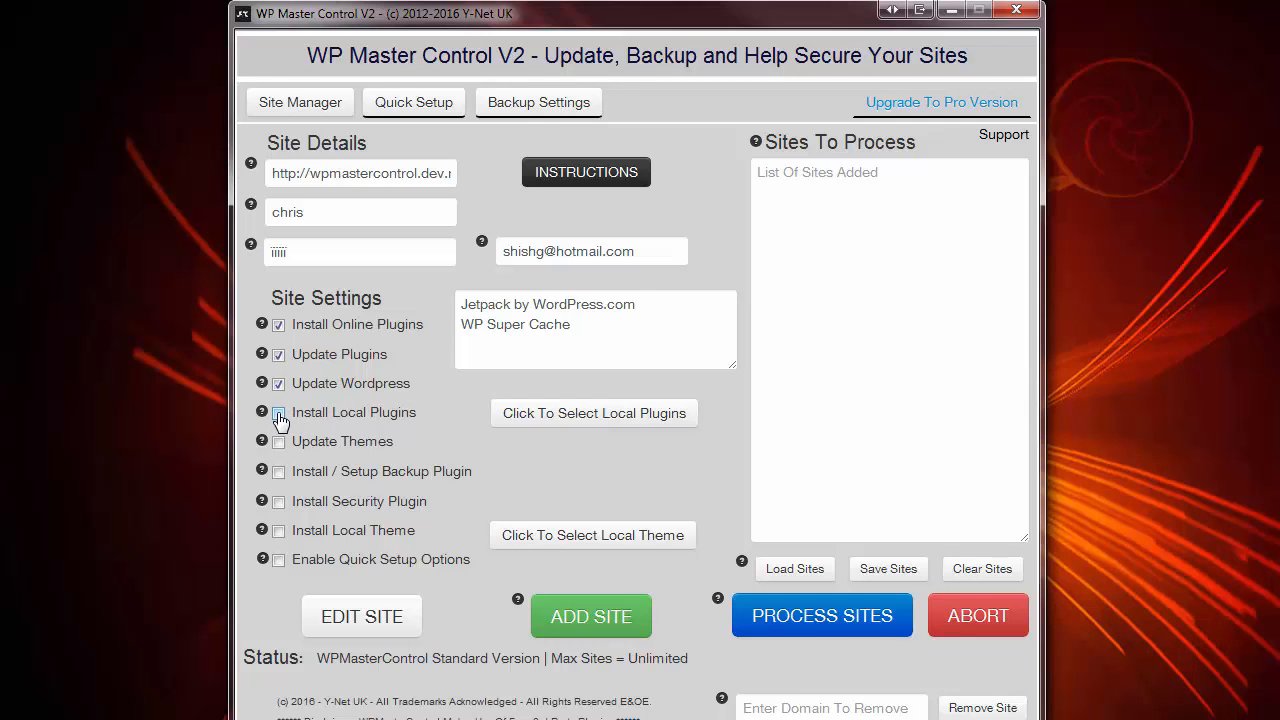
{"action": "left_click", "coordinate": [279, 414]}
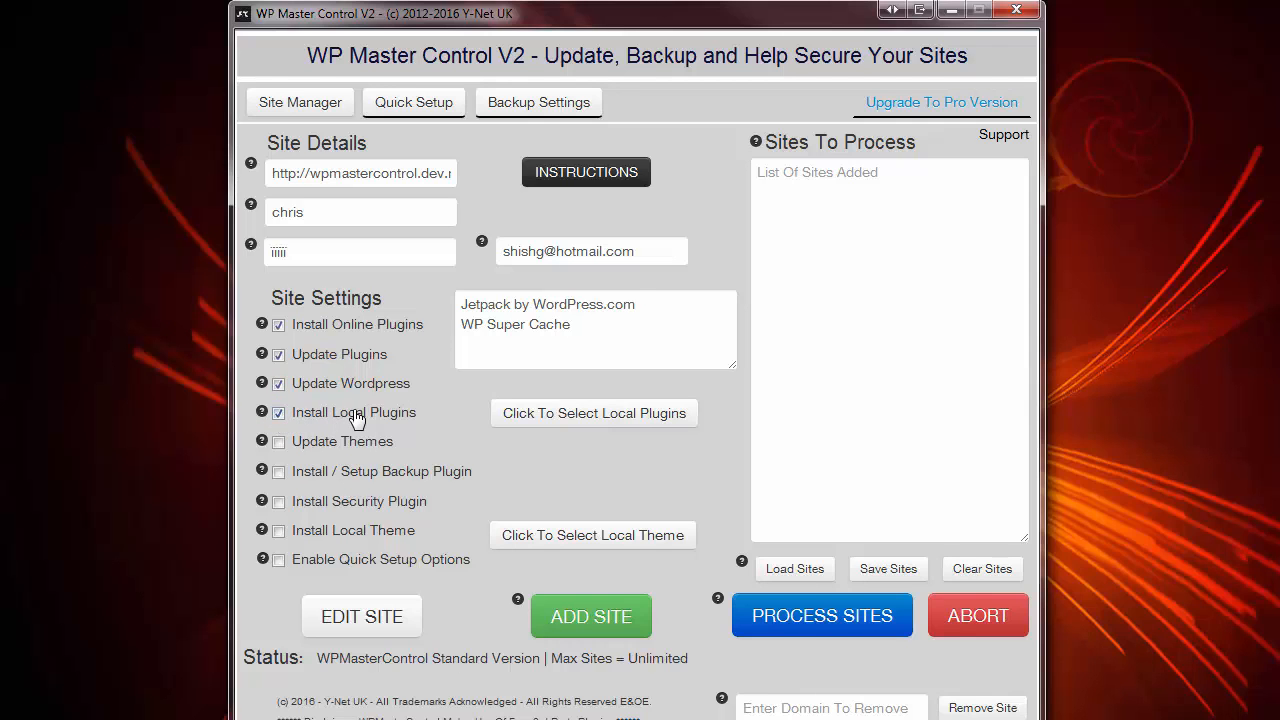
{"action": "left_click", "coordinate": [565, 414]}
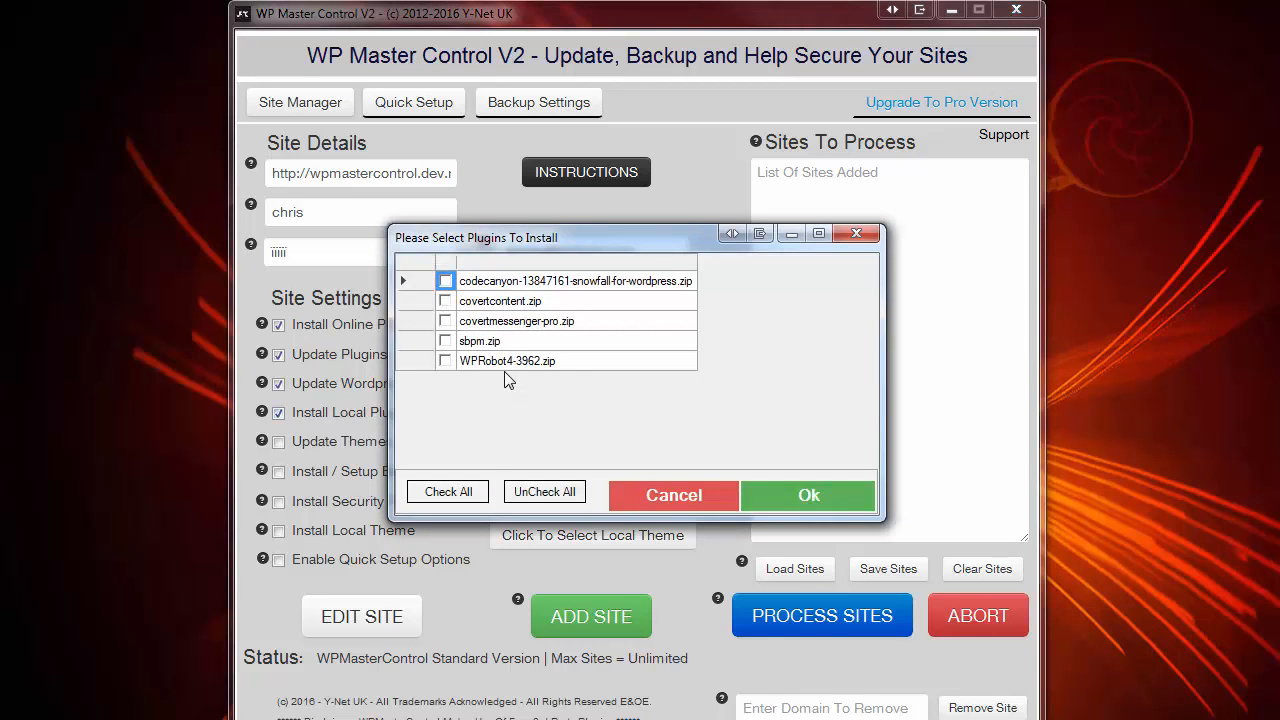
- Select the snowfall, covertcontent and covertmessenger-pro zips as local plugins and confirm
{"action": "left_click", "coordinate": [446, 281]}
{"action": "left_click", "coordinate": [446, 301]}
{"action": "left_click", "coordinate": [446, 321]}
{"action": "left_click", "coordinate": [815, 494]}
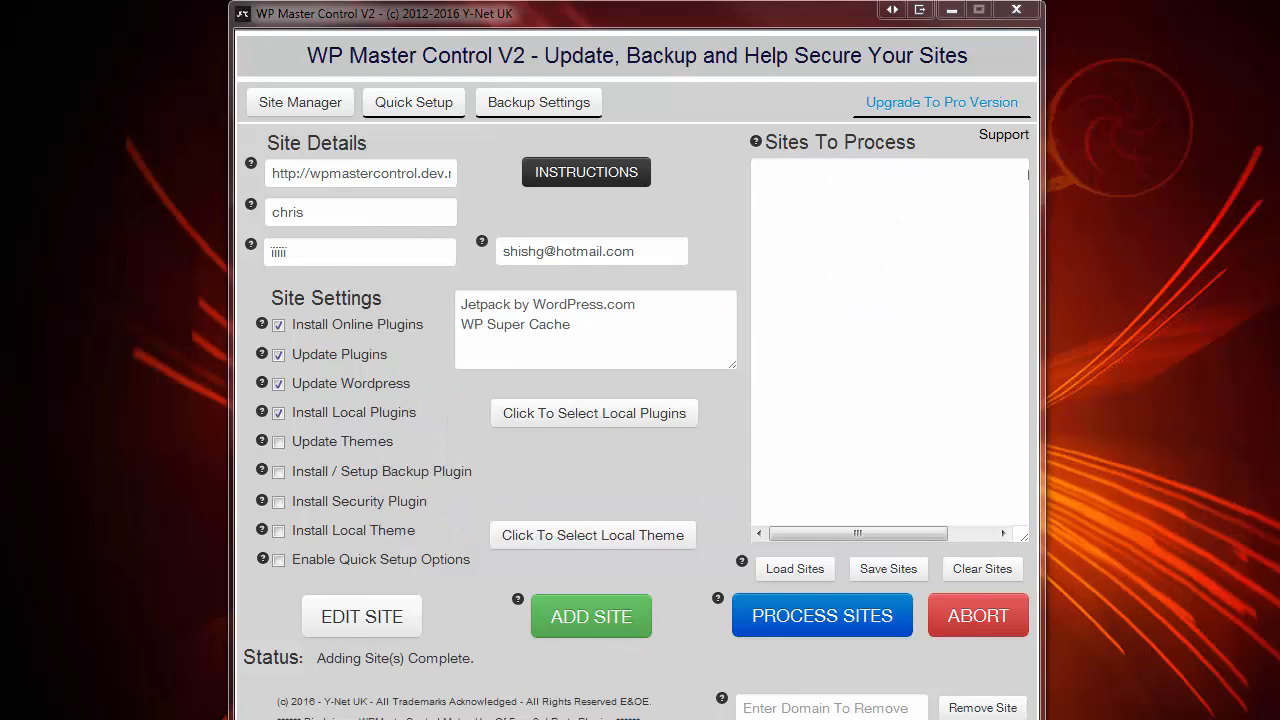
{"action": "key", "text": "alt+Tab"}
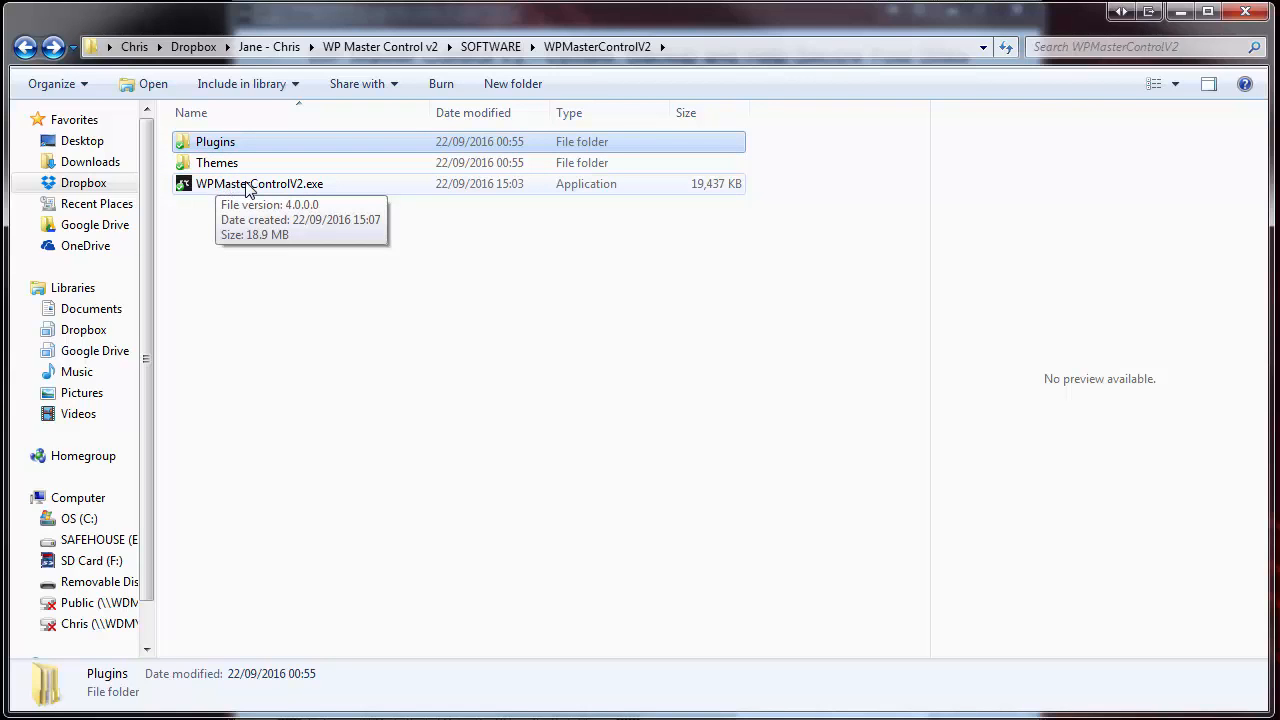
- Tick the backup plugin, security plugin and local theme options, selecting the PBTheme zip
{"action": "left_click", "coordinate": [220, 162]}
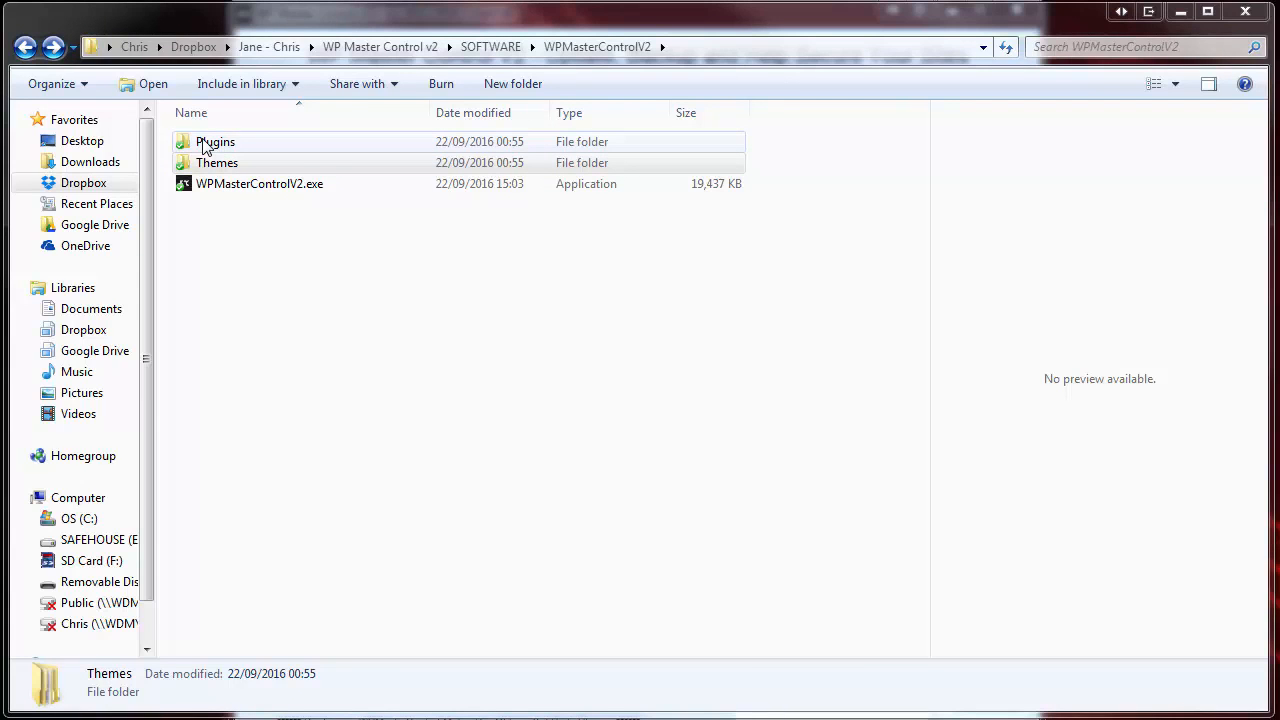
{"action": "double_click", "coordinate": [210, 142]}
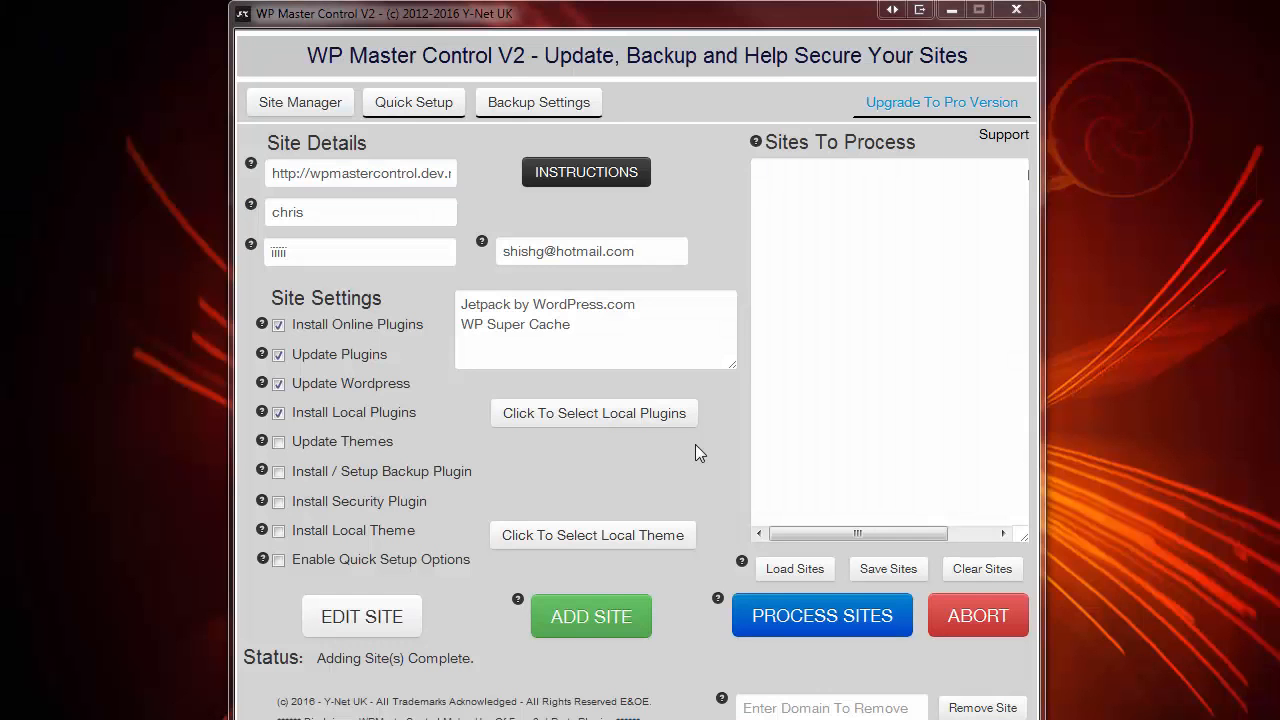
{"action": "left_click", "coordinate": [279, 476]}
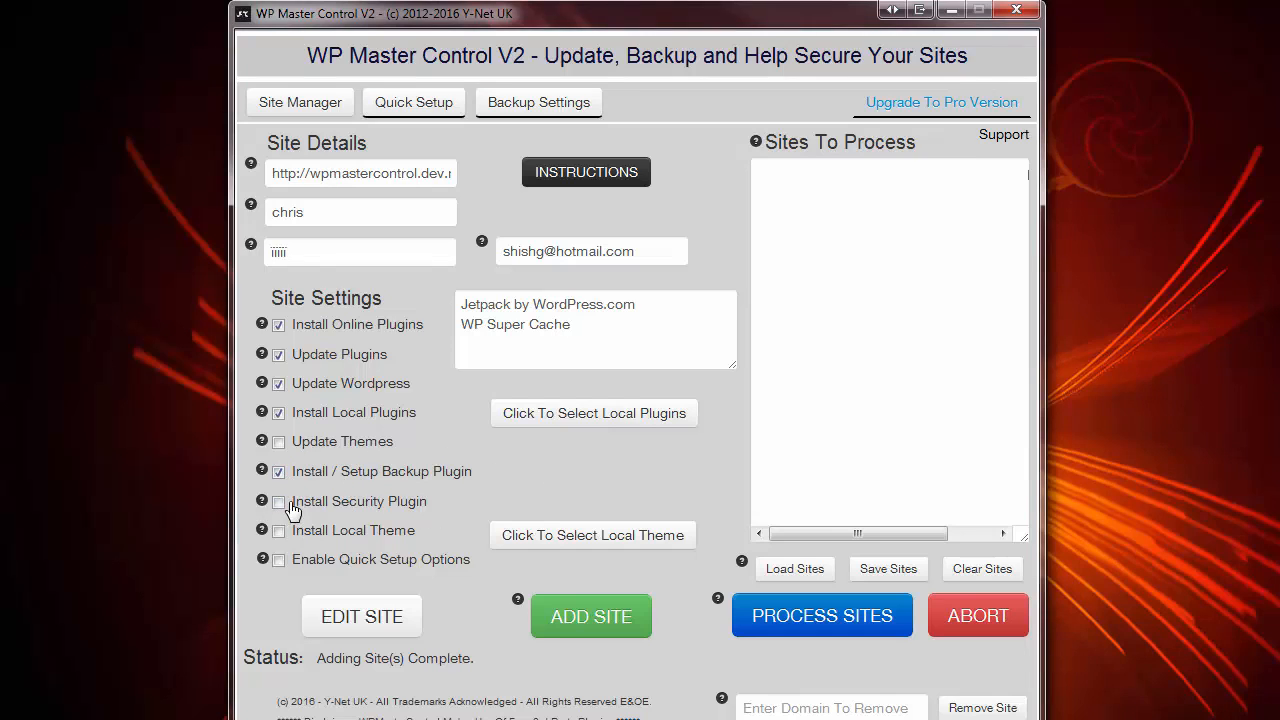
{"action": "left_click", "coordinate": [281, 504]}
{"action": "left_click", "coordinate": [281, 536]}
{"action": "left_click", "coordinate": [593, 537]}
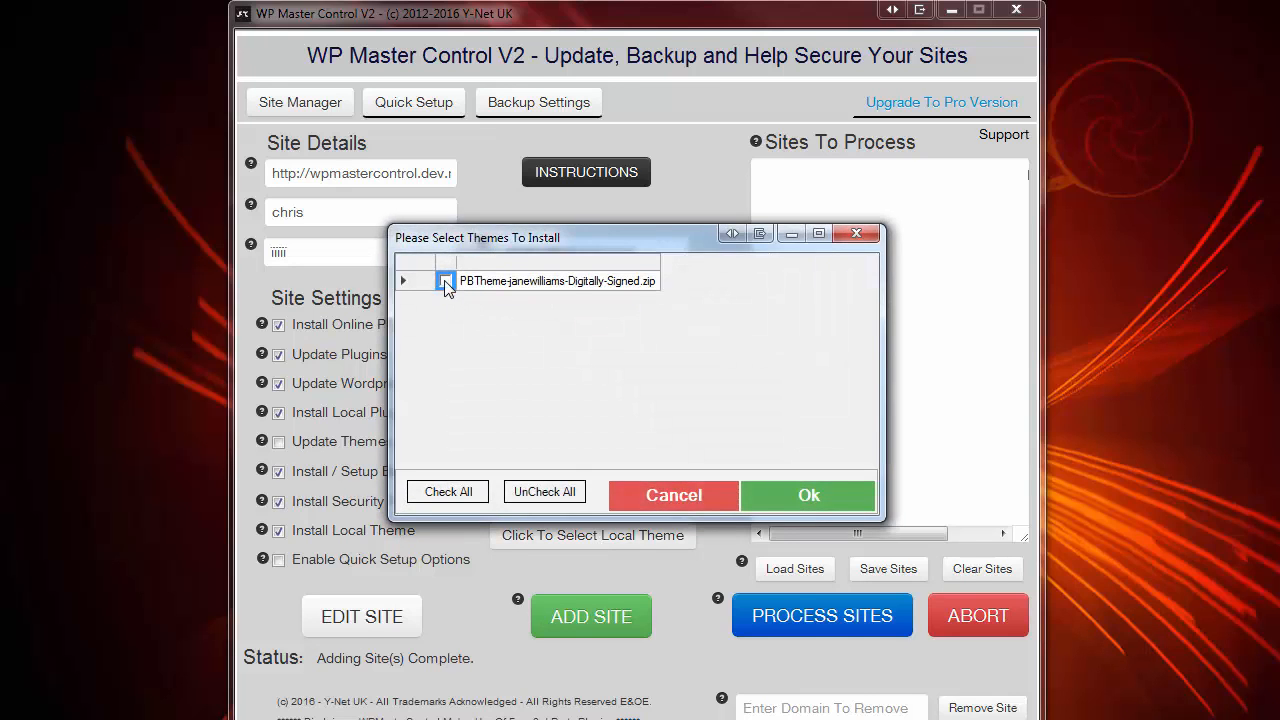
{"action": "left_click", "coordinate": [446, 283]}
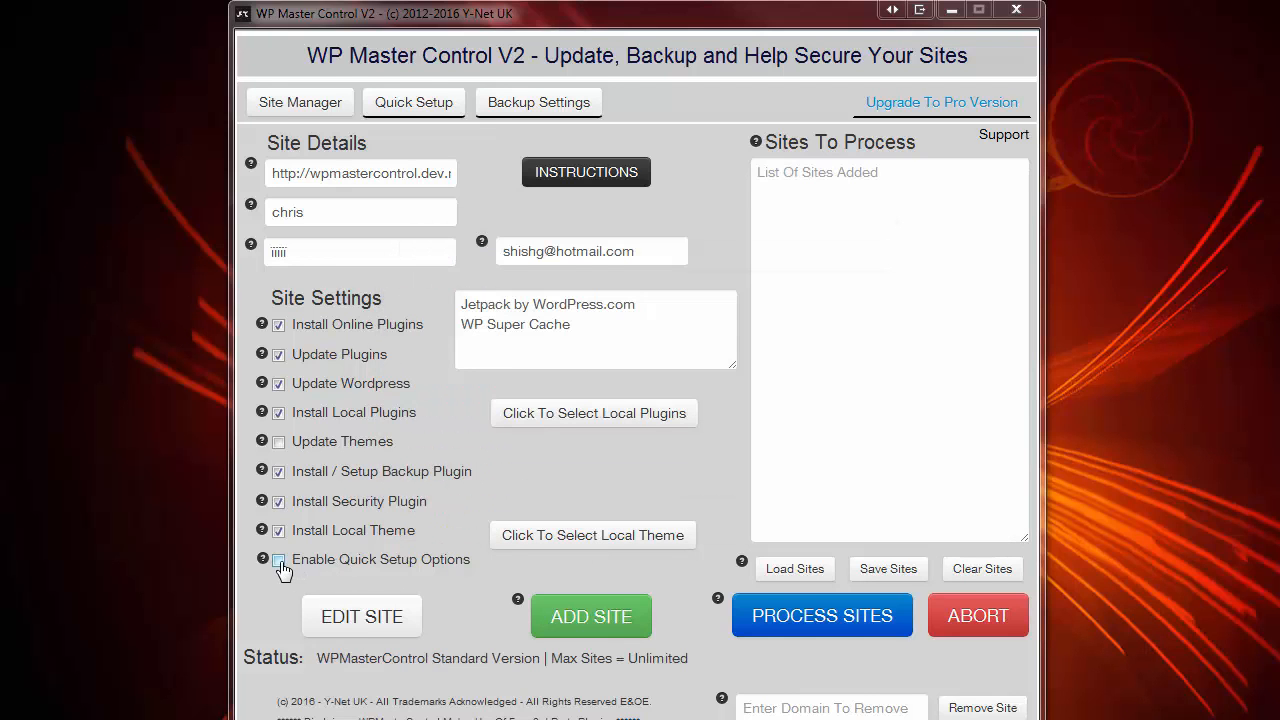
- Load the saved Quick Setup settings with pages My Page 1–3 and categories Category 1–3
{"action": "left_click", "coordinate": [415, 108]}
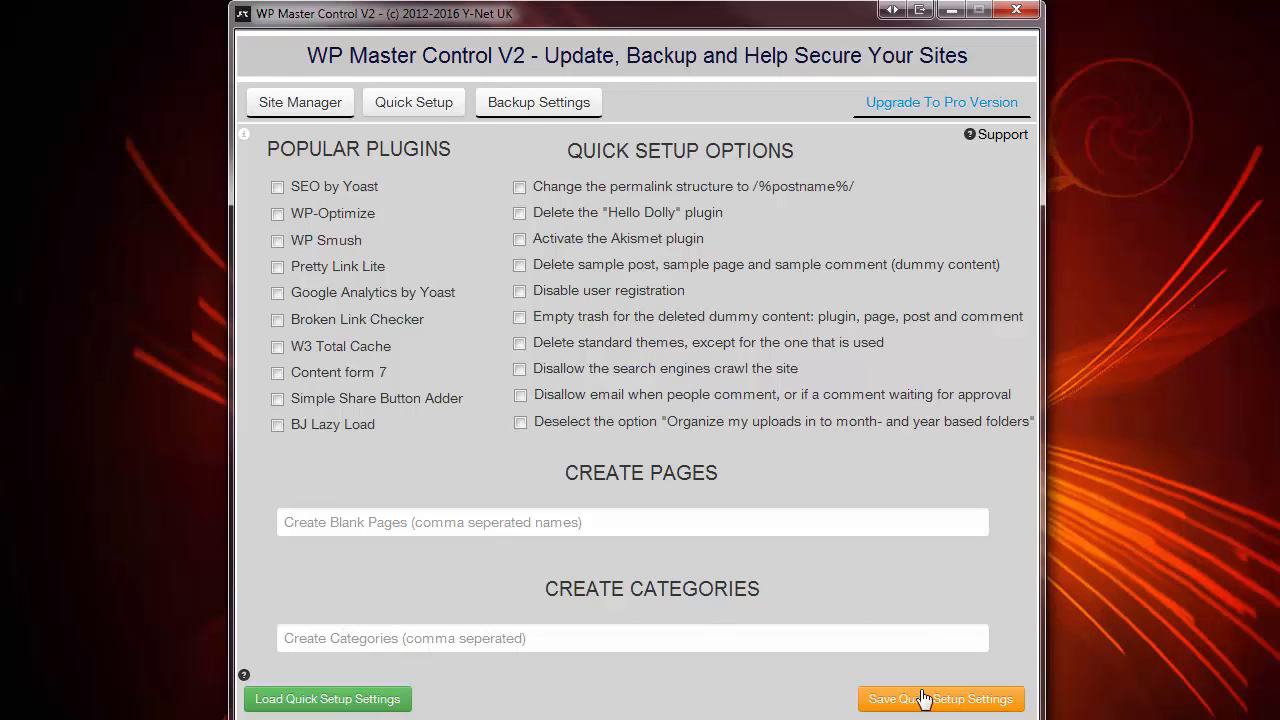
{"action": "left_click", "coordinate": [295, 704]}
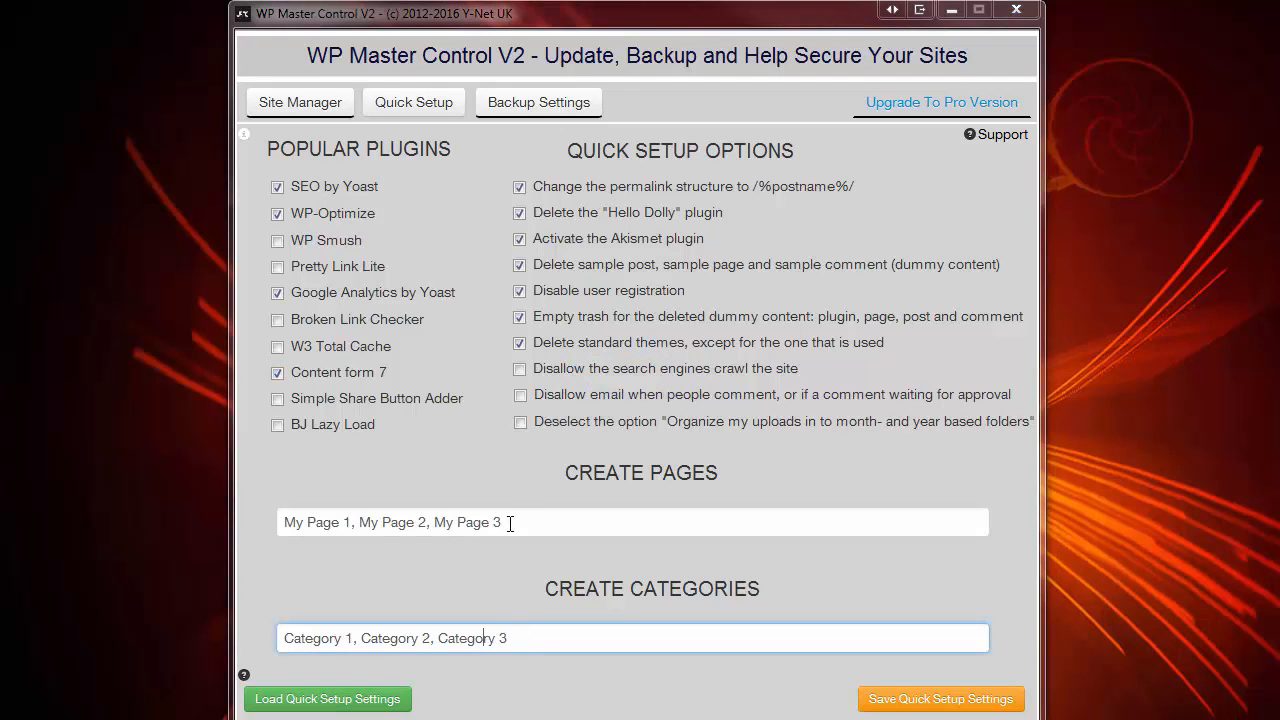
{"action": "left_click_drag", "start_coordinate": [509, 519], "coordinate": [242, 526]}
{"action": "left_click_drag", "start_coordinate": [508, 638], "coordinate": [252, 652]}
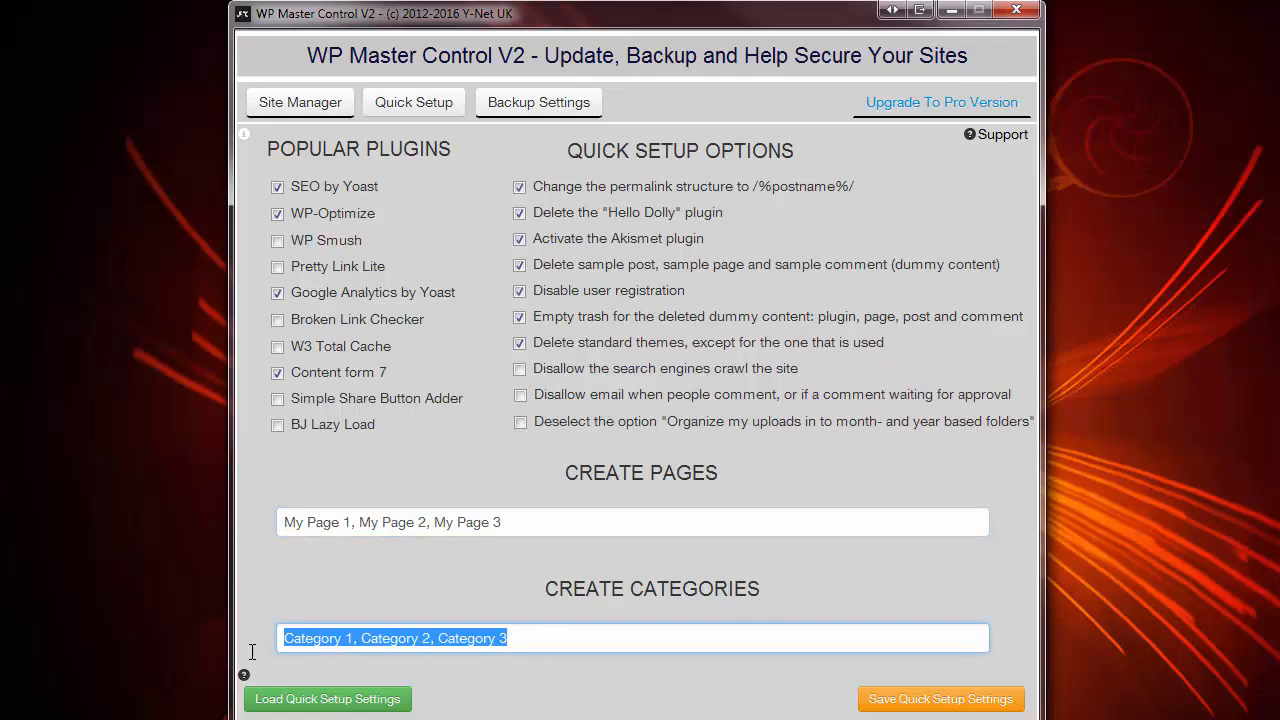
{"action": "left_click", "coordinate": [603, 634]}
{"action": "left_click", "coordinate": [308, 117]}
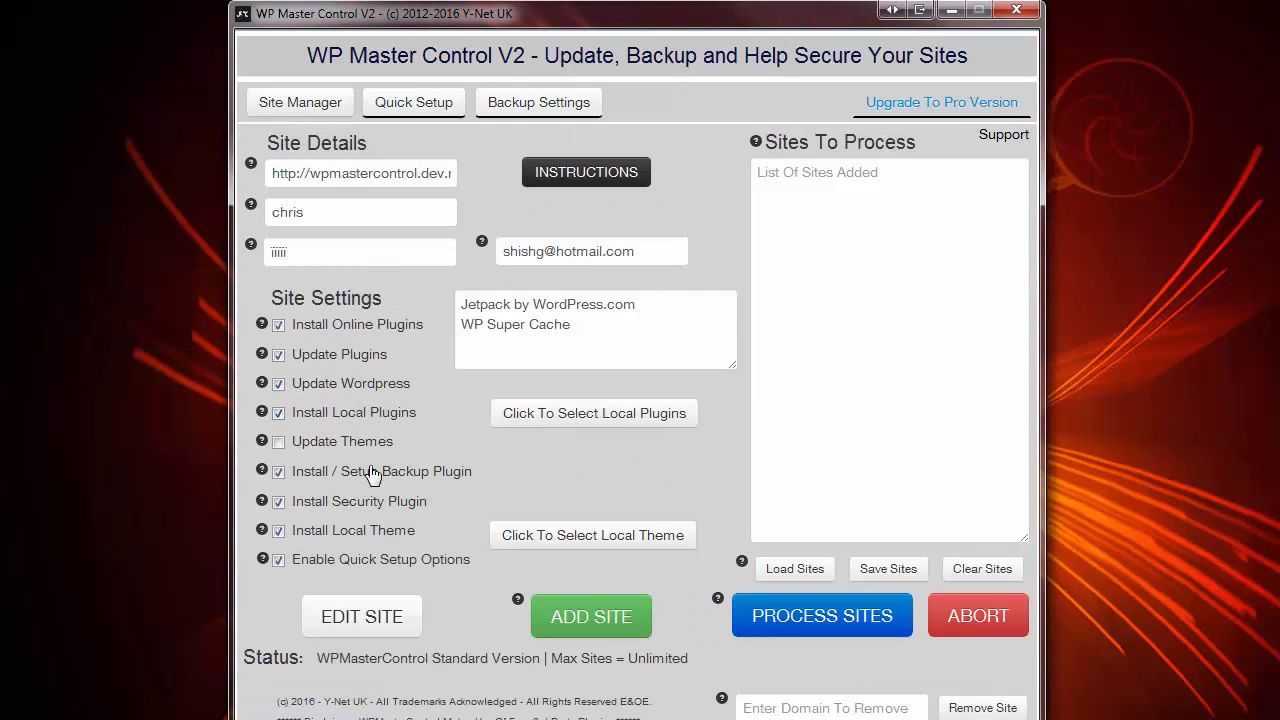
- Load saved backup settings: daily file and database backups, keep 3, Dropbox remote
{"action": "left_click", "coordinate": [515, 108]}
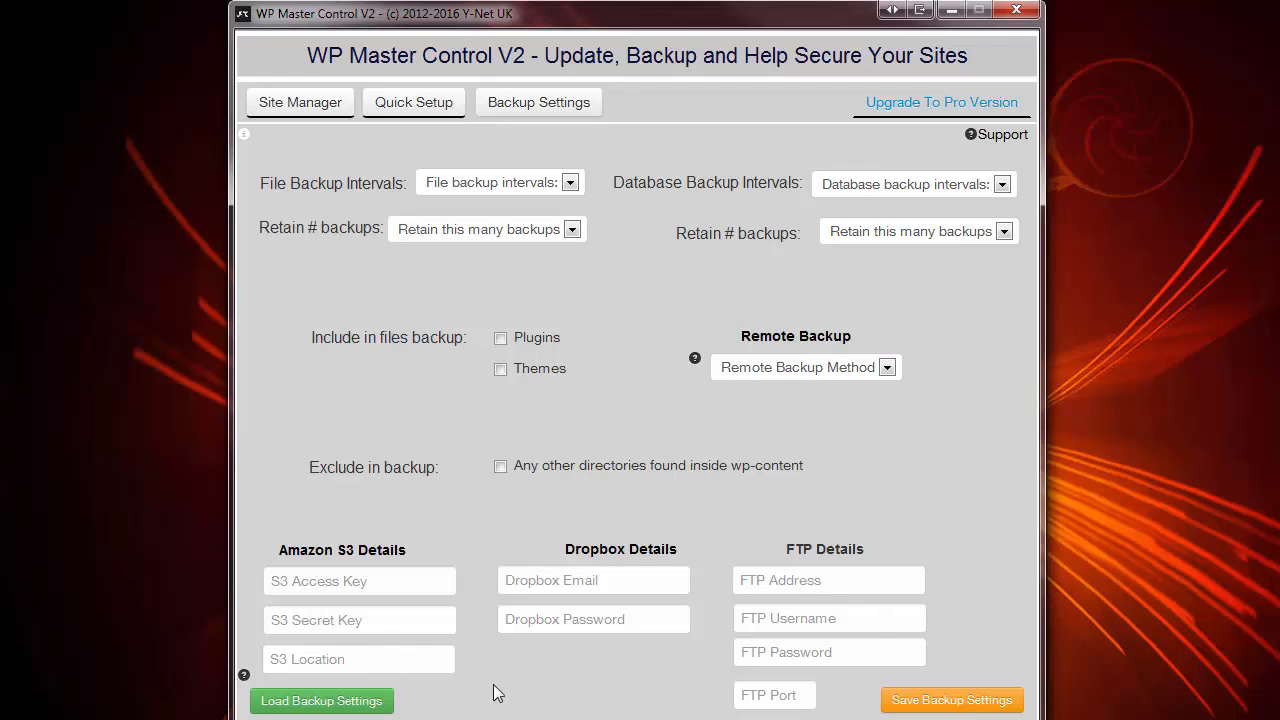
{"action": "left_click", "coordinate": [365, 700]}
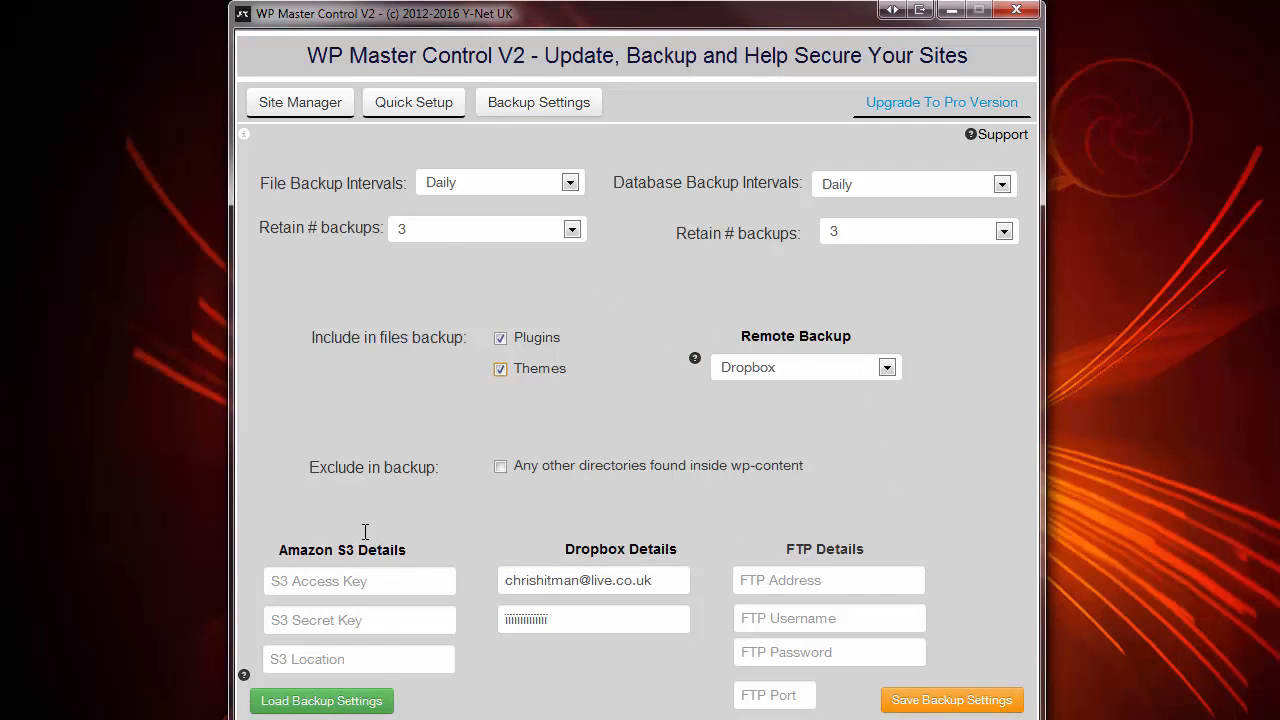
{"action": "left_click", "coordinate": [299, 106]}
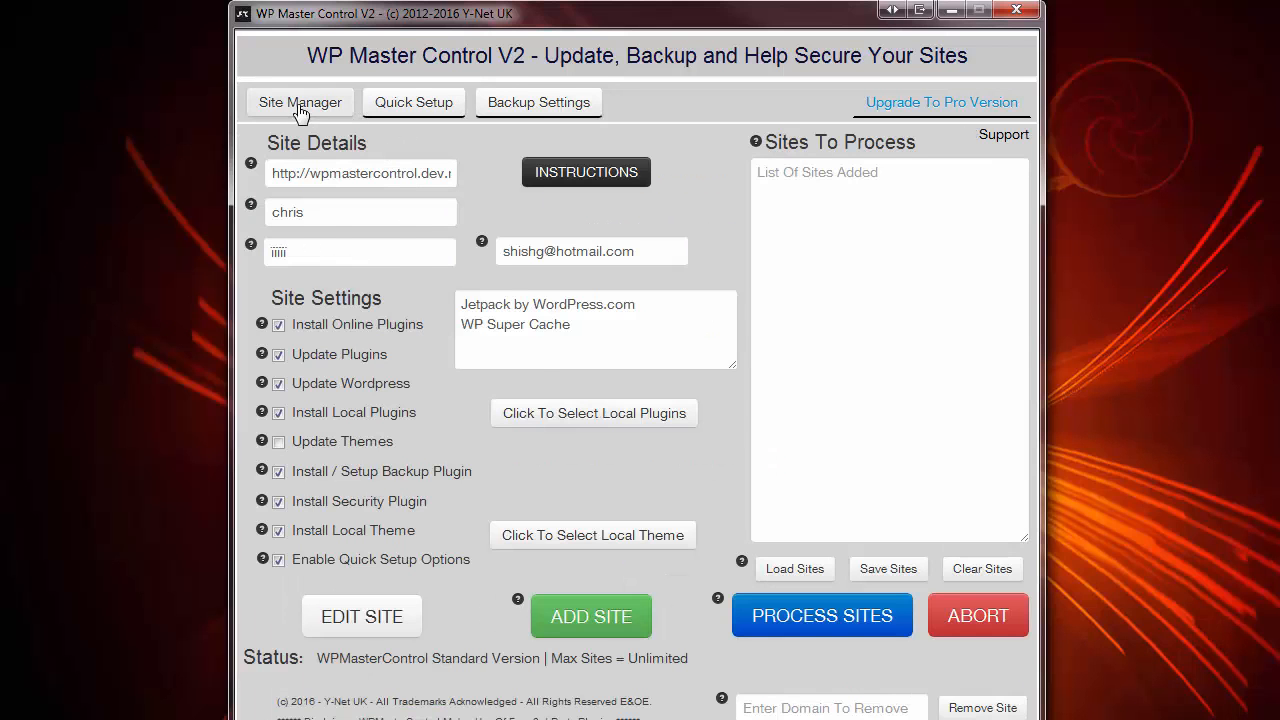
- Add the first site to the queue and paste the htmlmasterclass.com admin URL
{"action": "left_click", "coordinate": [583, 619]}
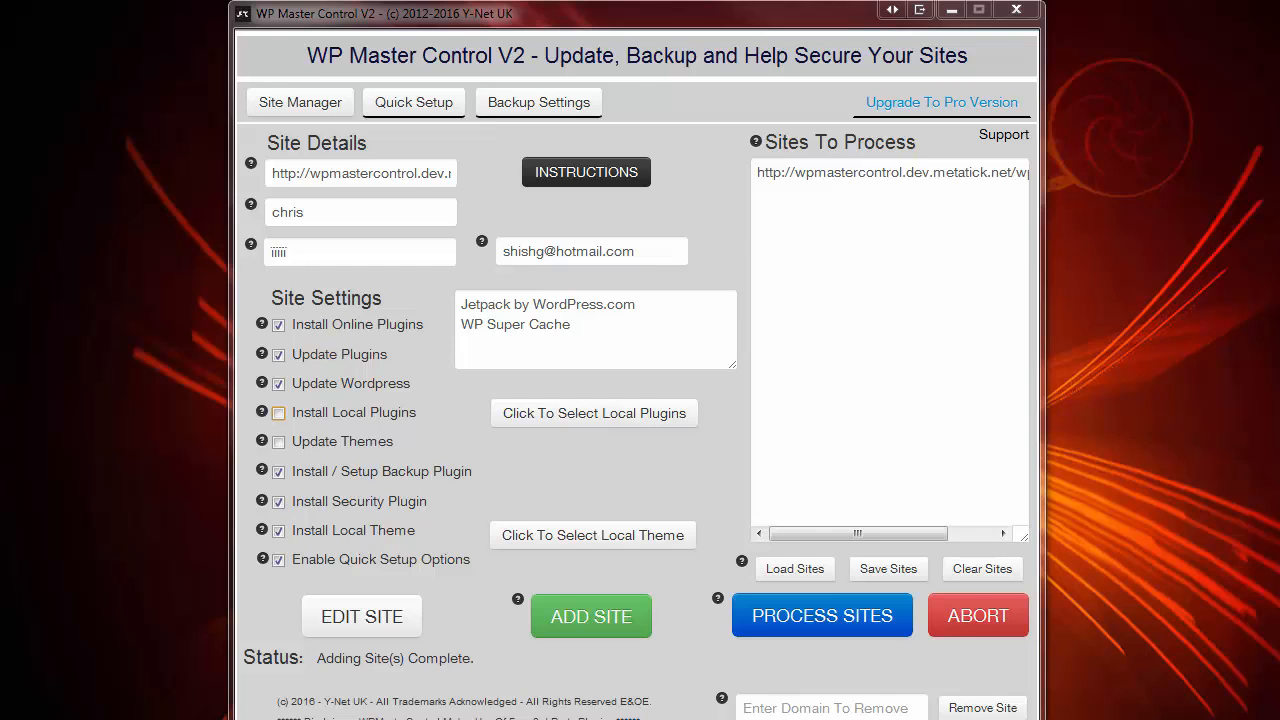
{"action": "left_click", "coordinate": [280, 182]}
{"action": "key", "text": "ctrl+a"}
{"action": "type", "text": "http://htmlmasterclass.com/wp-admin/"}
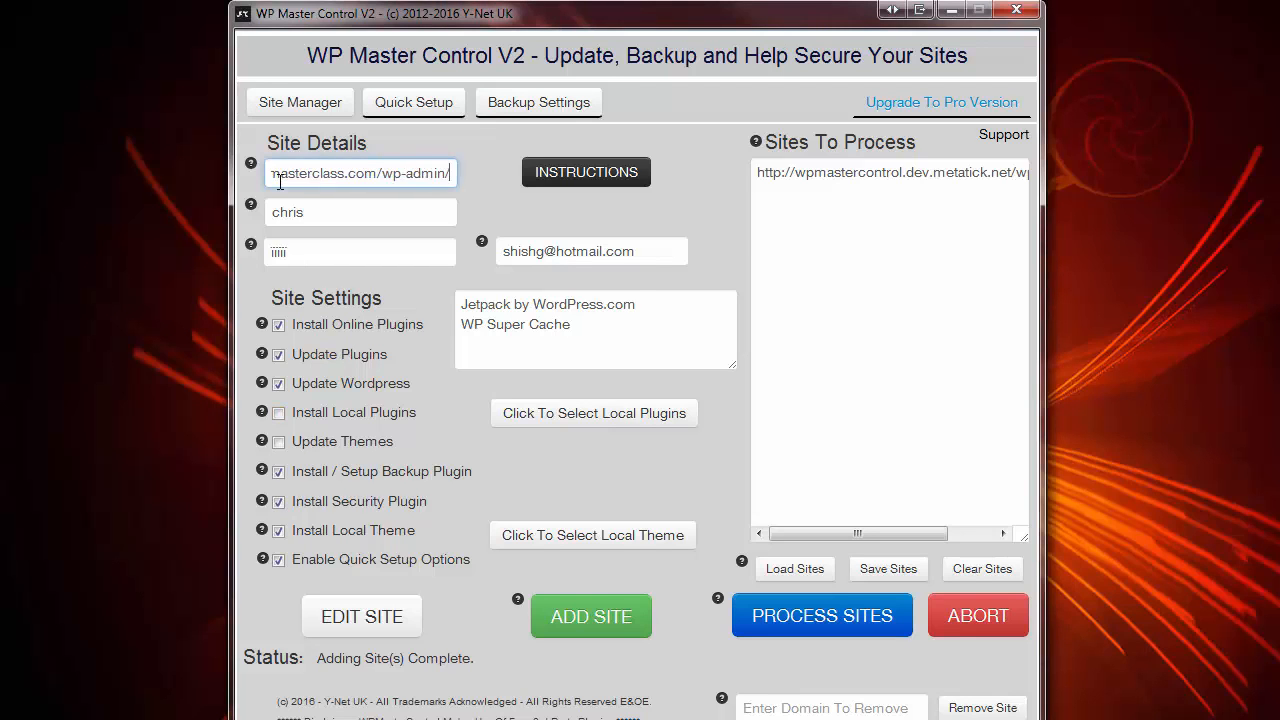
- Replace the username and password with the second site's login and add that site
{"action": "left_click_drag", "start_coordinate": [314, 214], "coordinate": [252, 216]}
{"action": "left_click_drag", "start_coordinate": [298, 254], "coordinate": [267, 256]}
{"action": "key", "text": "ctrl+v"}
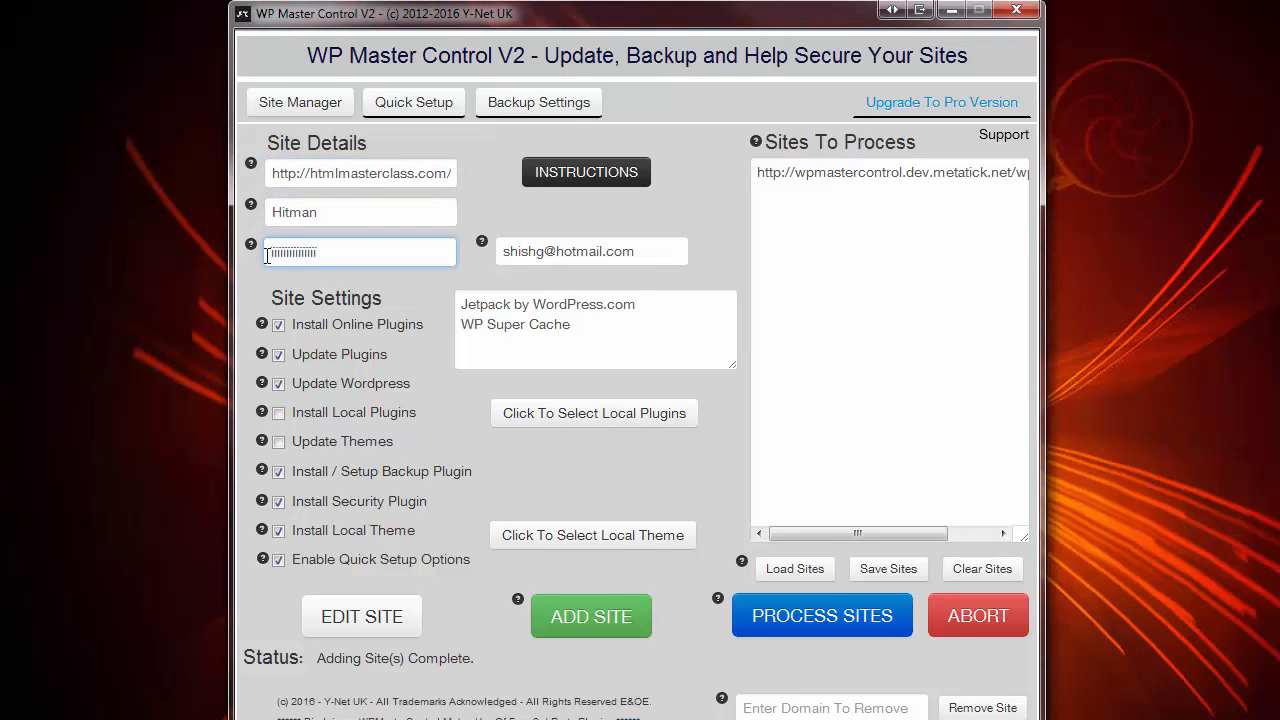
{"action": "left_click", "coordinate": [578, 618]}
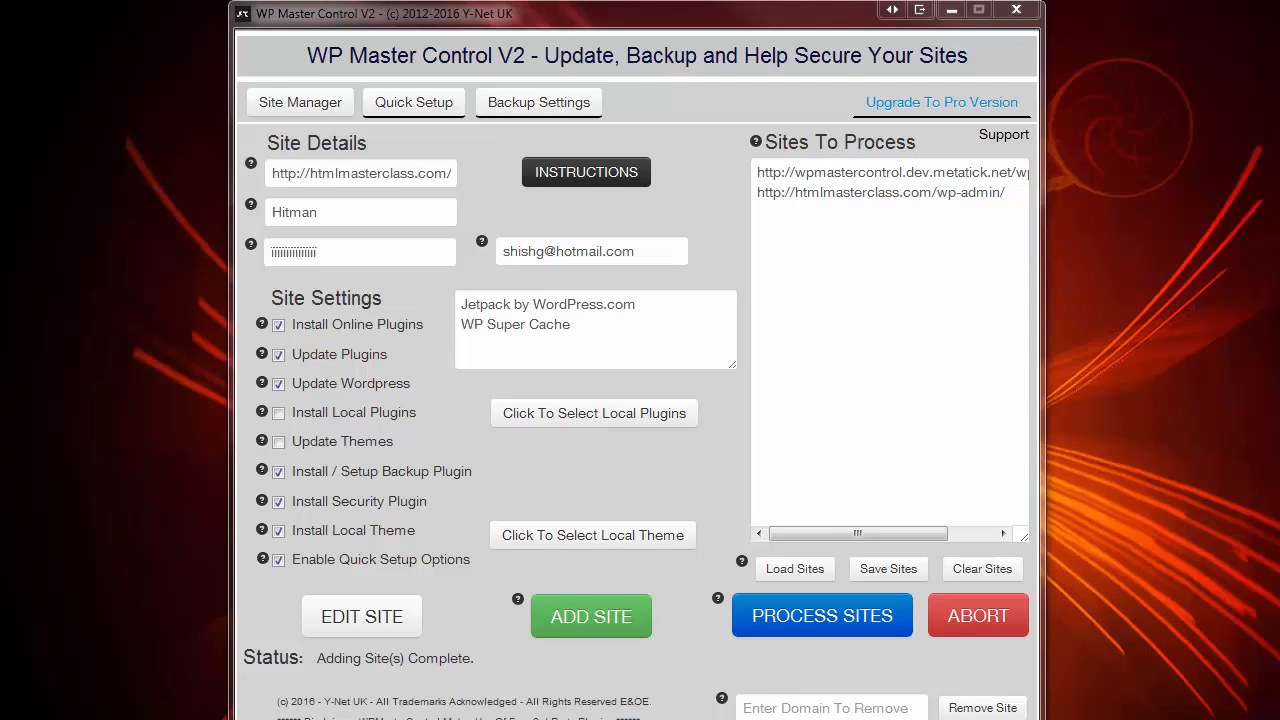
- Process both queued sites and highlight the resulting 'all sites processed' status message
{"action": "left_click", "coordinate": [787, 623]}
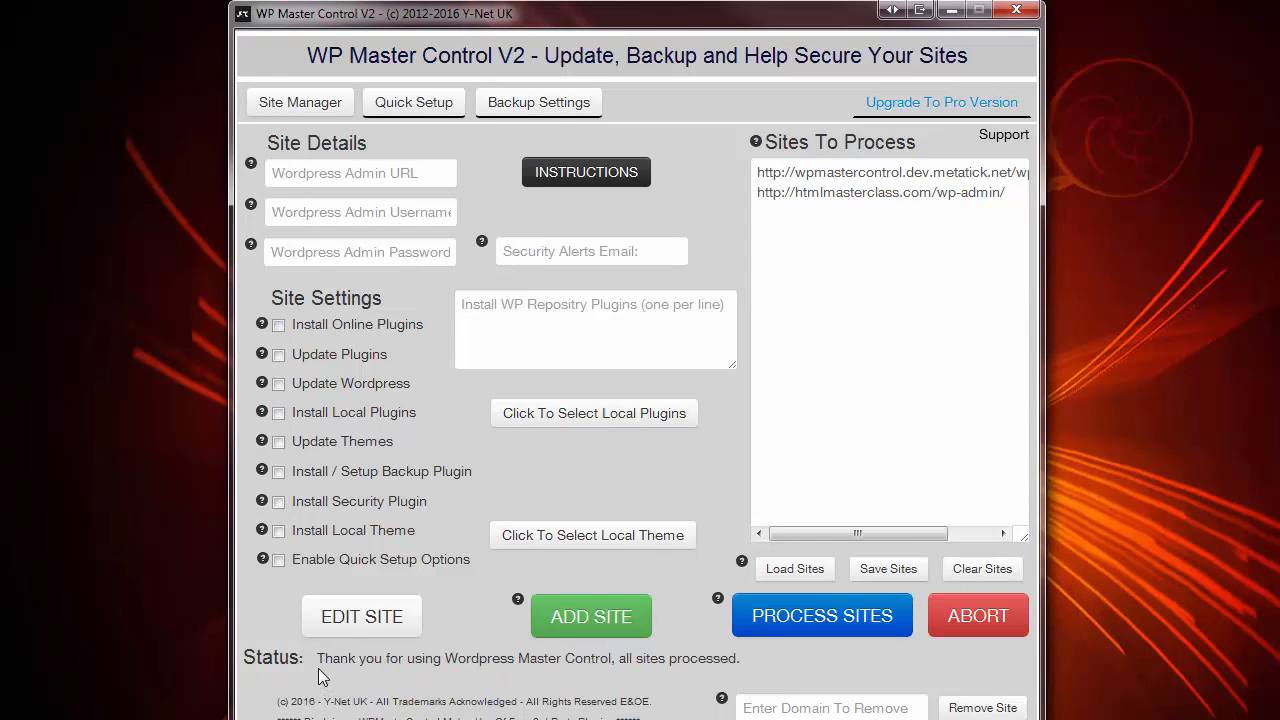
{"action": "left_click_drag", "start_coordinate": [318, 657], "coordinate": [744, 656]}
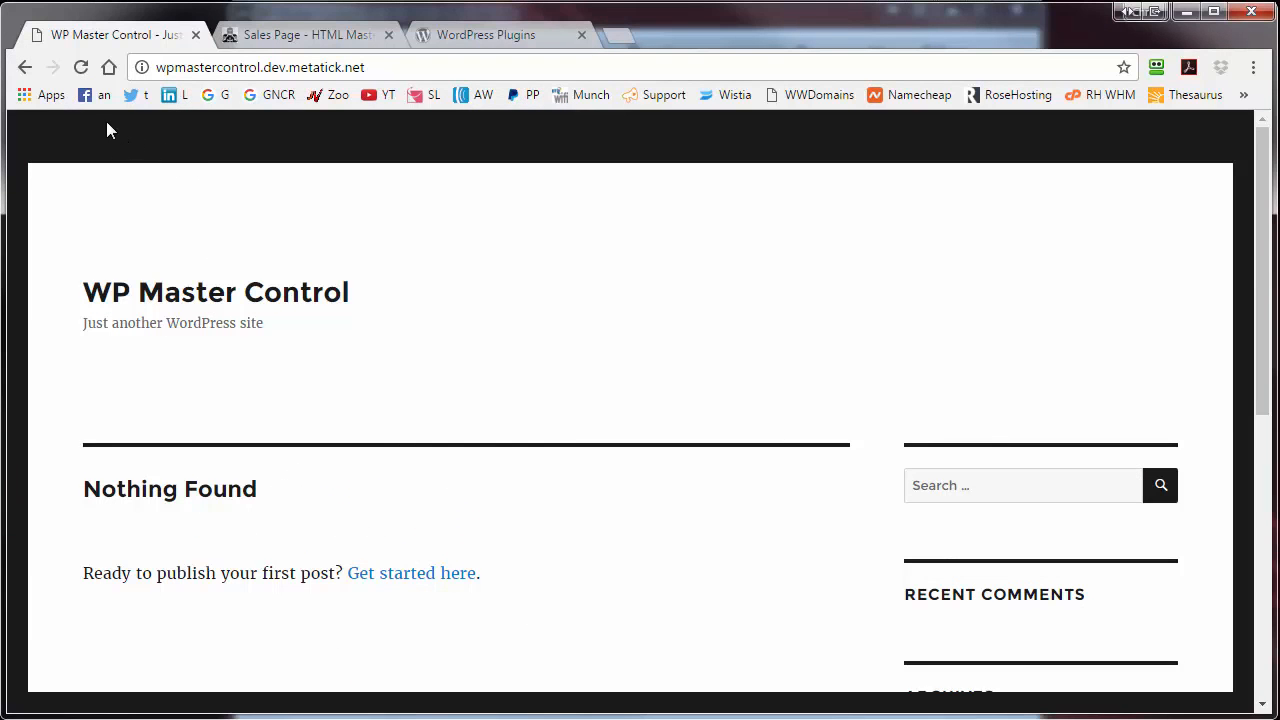
- Review the first site's installed plugins, themes and pages list in wp-admin
{"action": "left_click", "coordinate": [25, 67]}
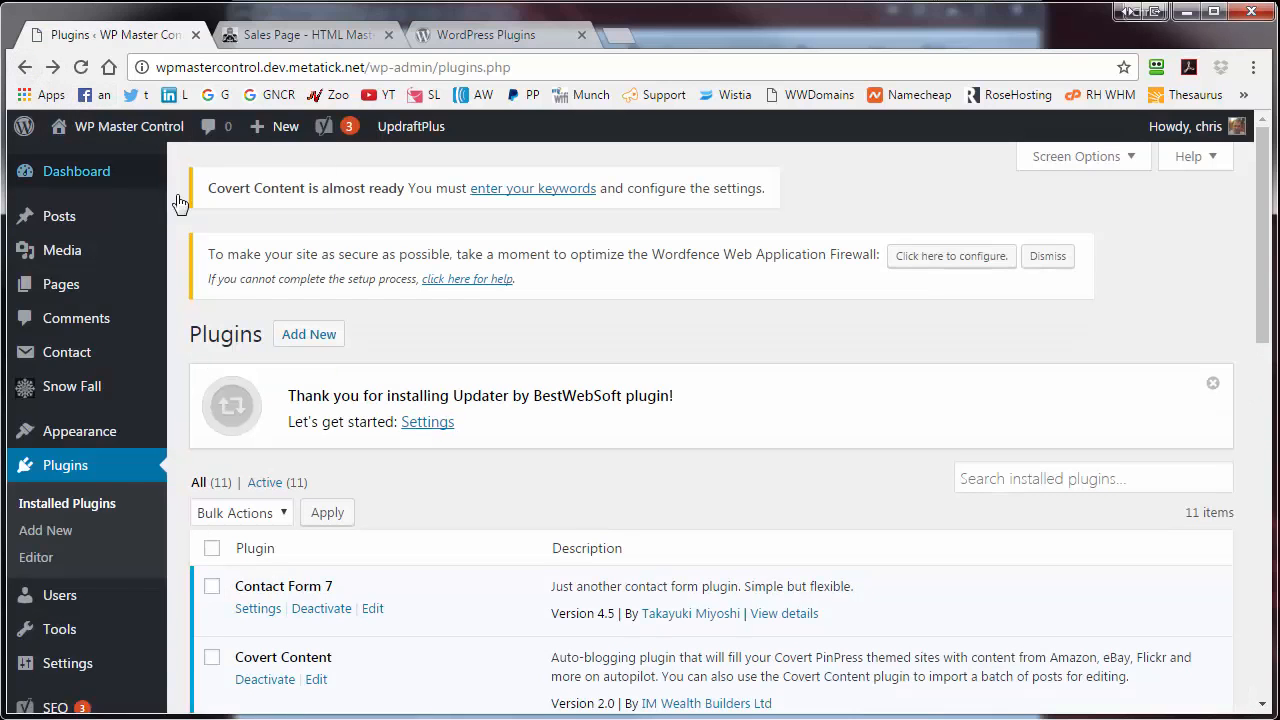
{"action": "left_click_drag", "start_coordinate": [1266, 188], "coordinate": [1270, 403]}
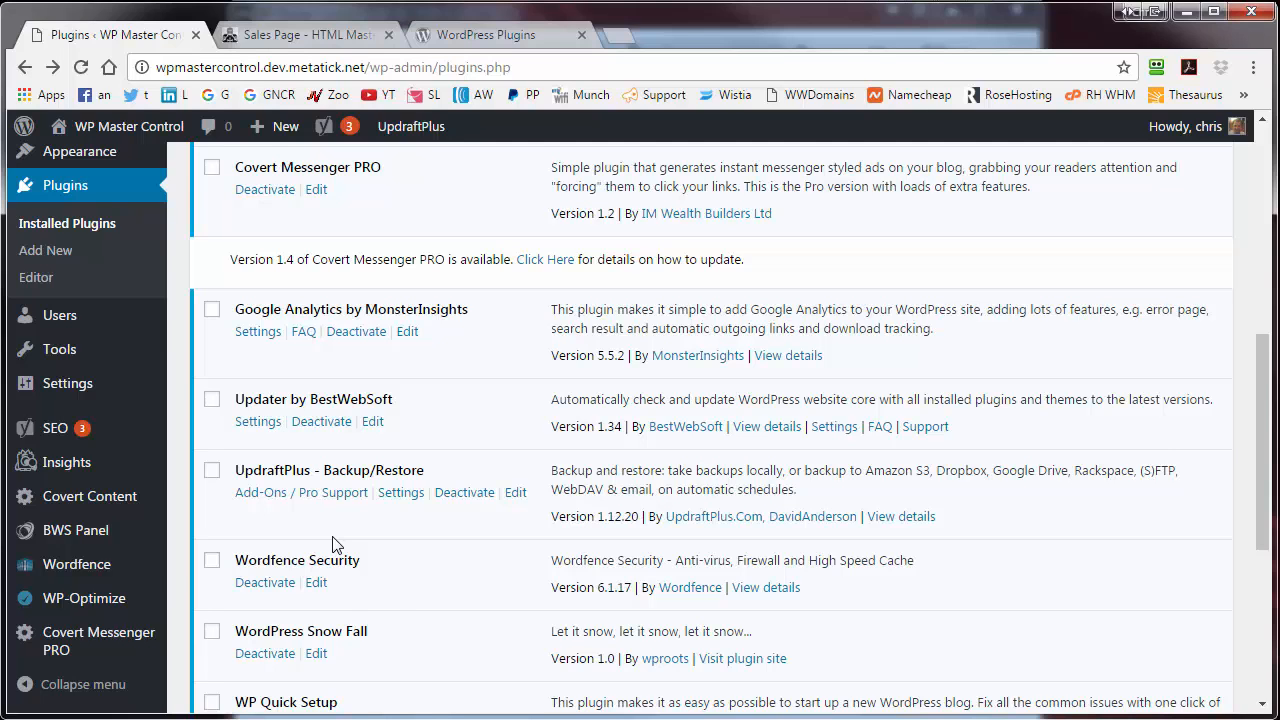
{"action": "left_click", "coordinate": [103, 157]}
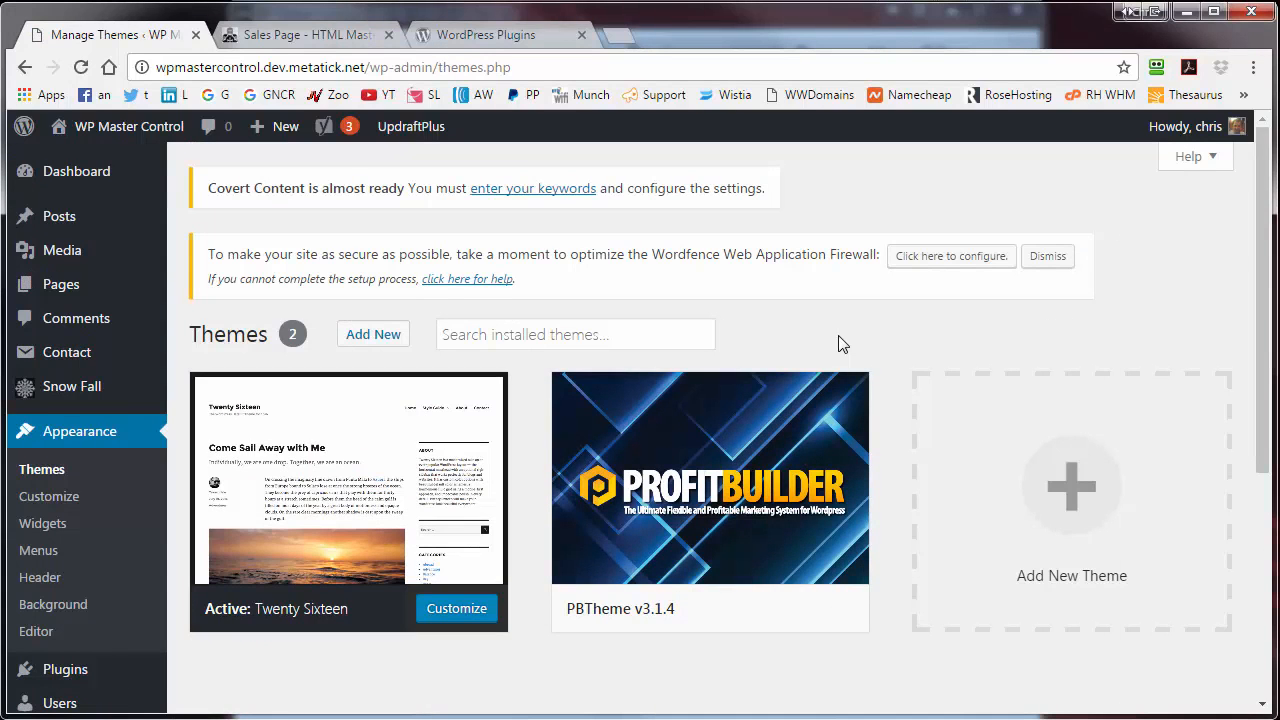
{"action": "left_click", "coordinate": [57, 289]}
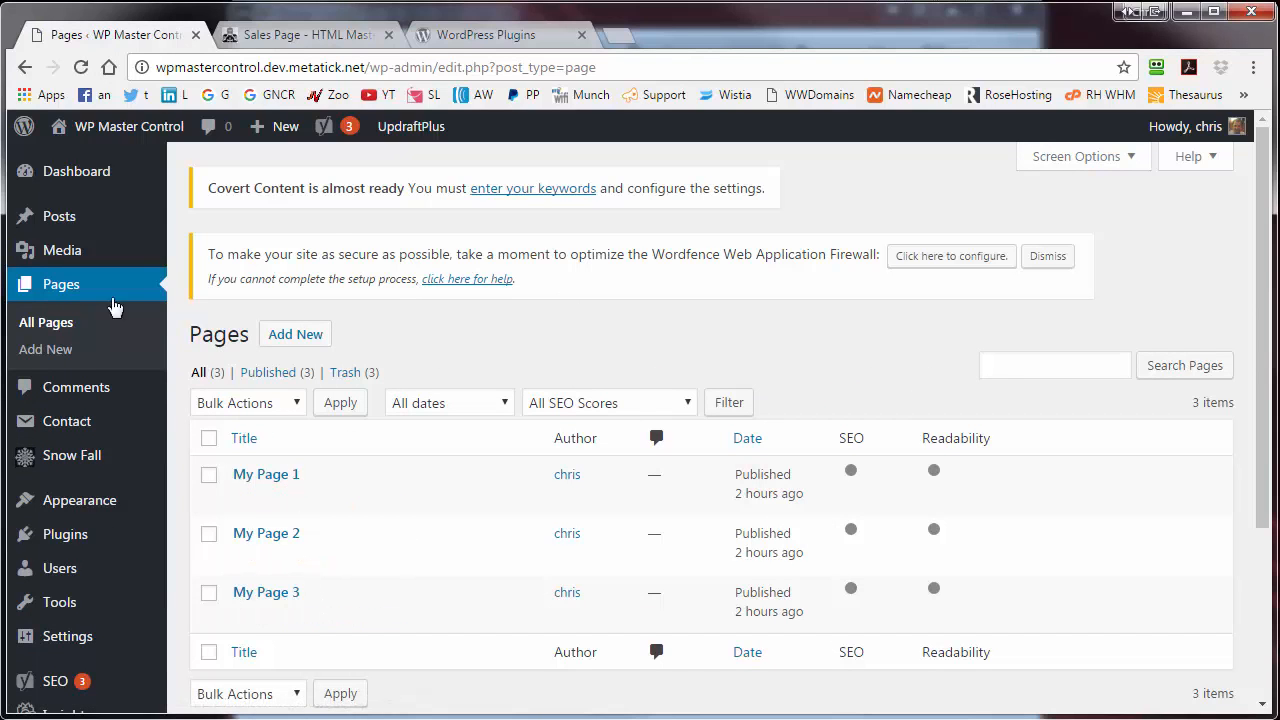
- Check the first site's post categories, then move to the HTML Masterclass site
{"action": "mouse_move", "coordinate": [82, 227]}
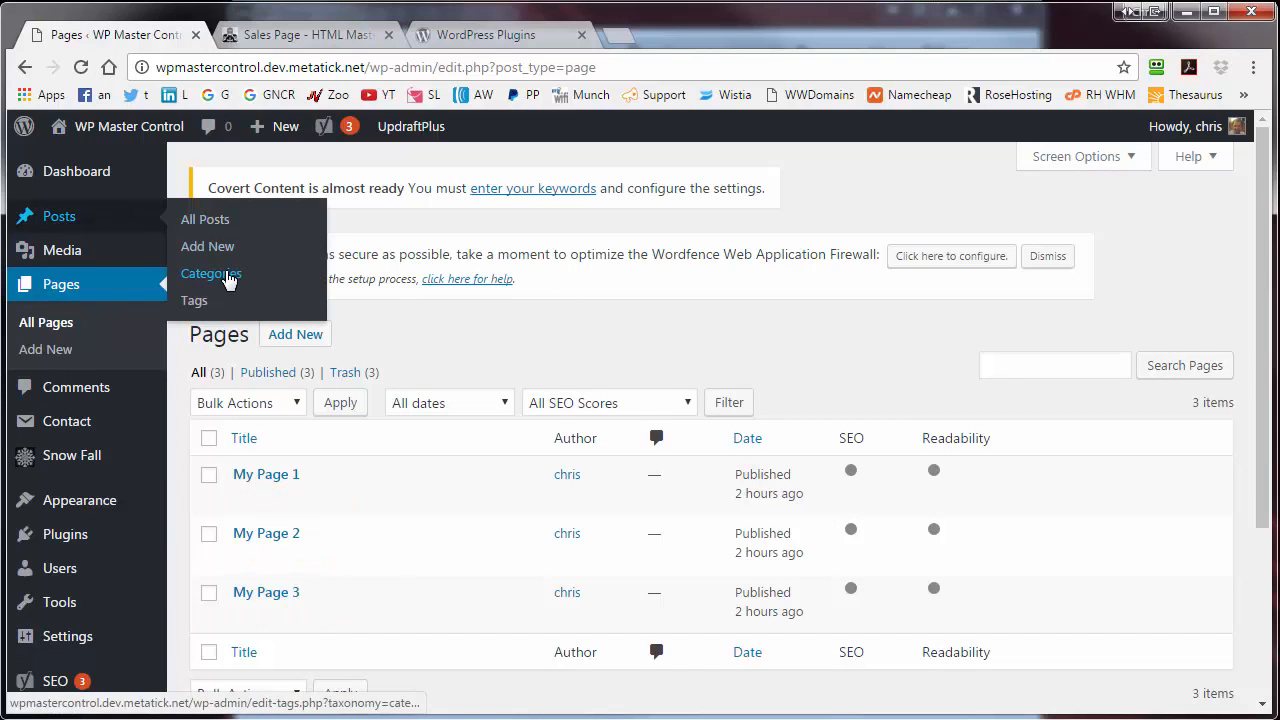
{"action": "left_click", "coordinate": [226, 278]}
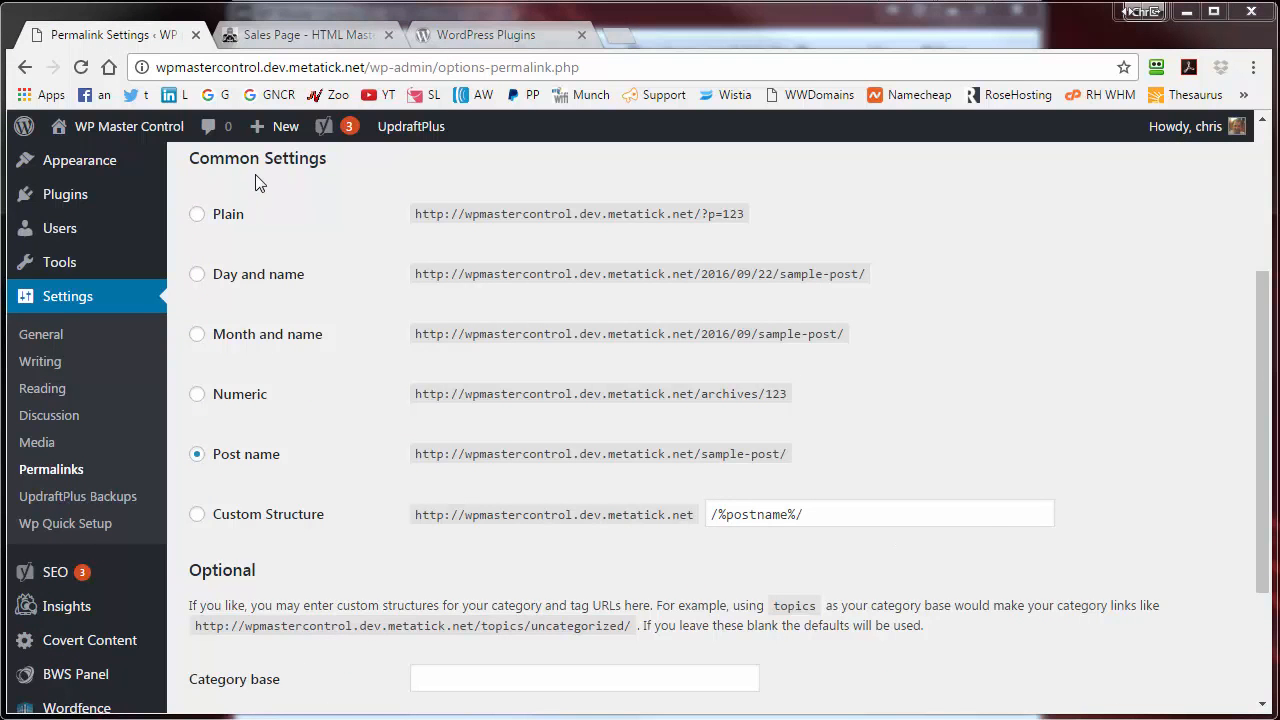
{"action": "left_click", "coordinate": [274, 40]}
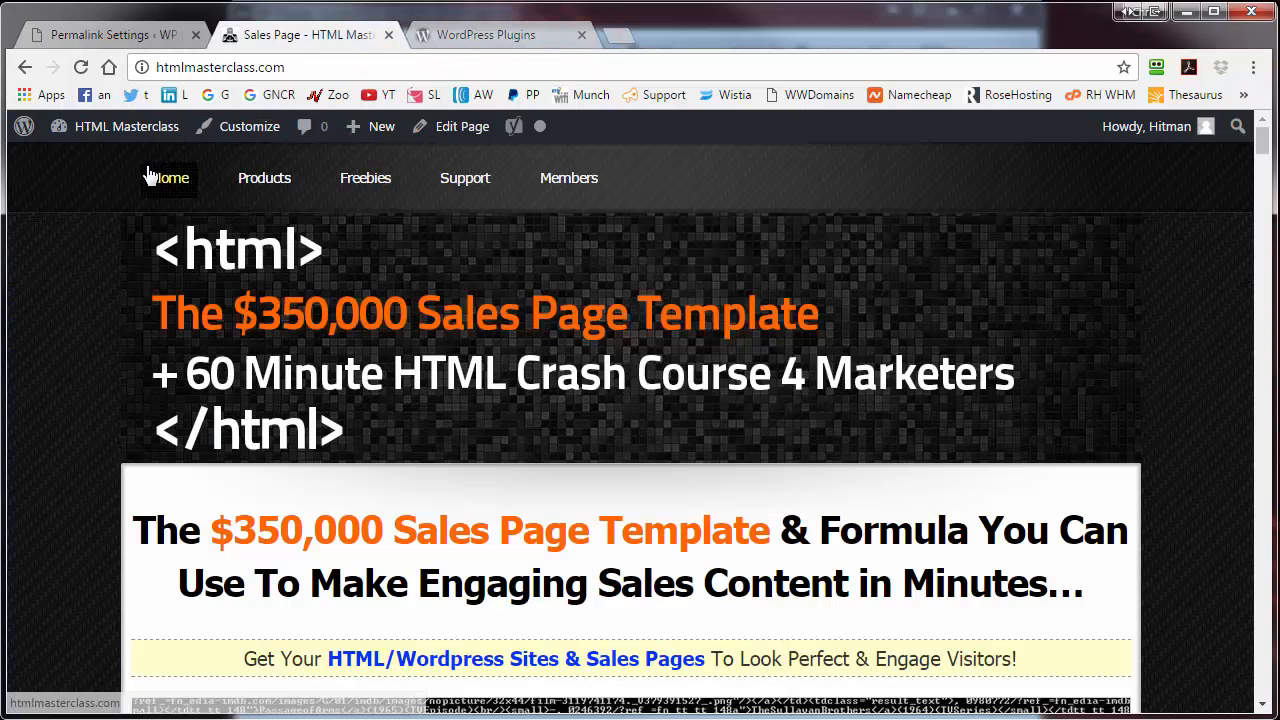
- Open the HTML Masterclass plugins page and scroll through the installed plugins
{"action": "left_click", "coordinate": [108, 140]}
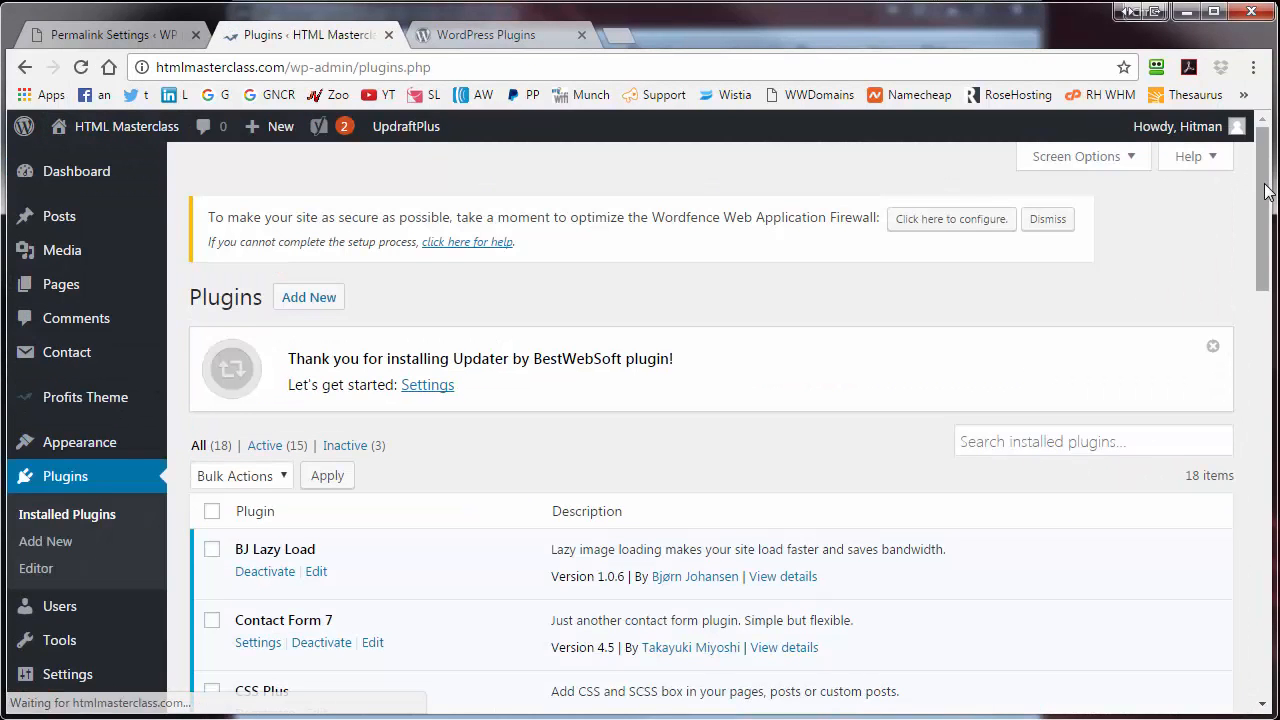
{"action": "scroll", "coordinate": [1266, 190], "scroll_direction": "down", "scroll_amount": 3}
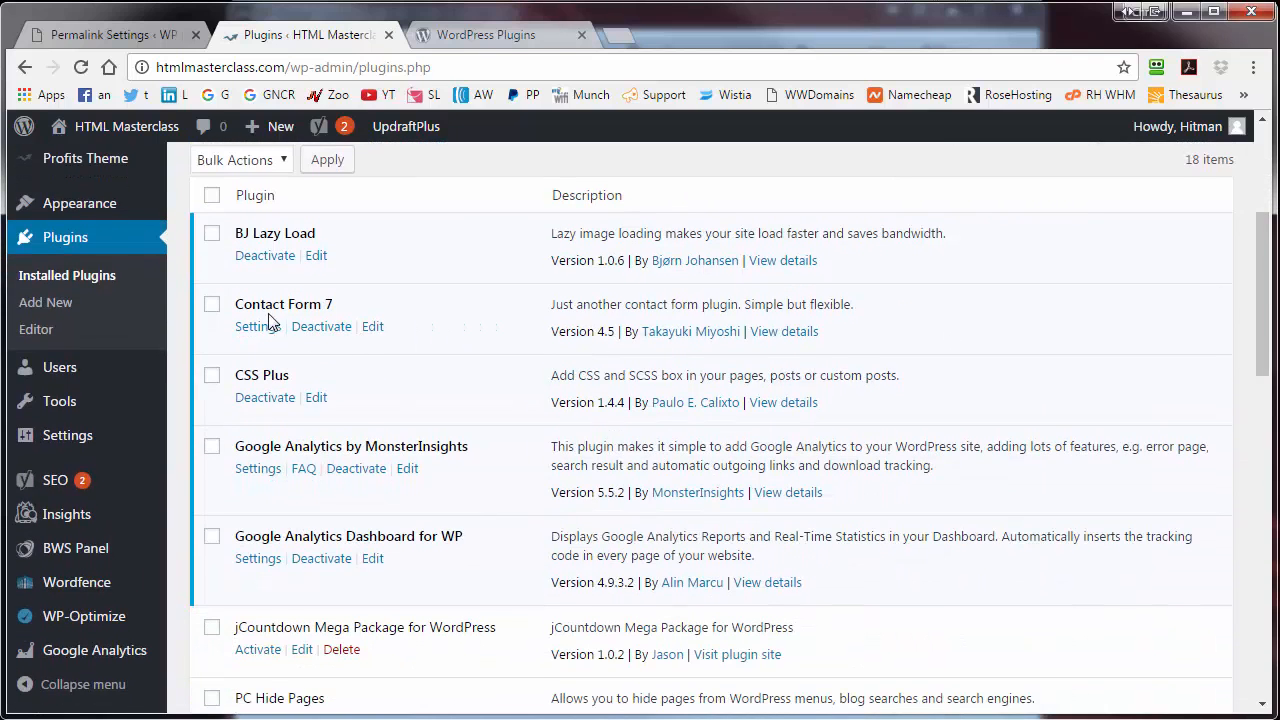
{"action": "scroll", "coordinate": [880, 500], "scroll_direction": "down", "scroll_amount": 6}
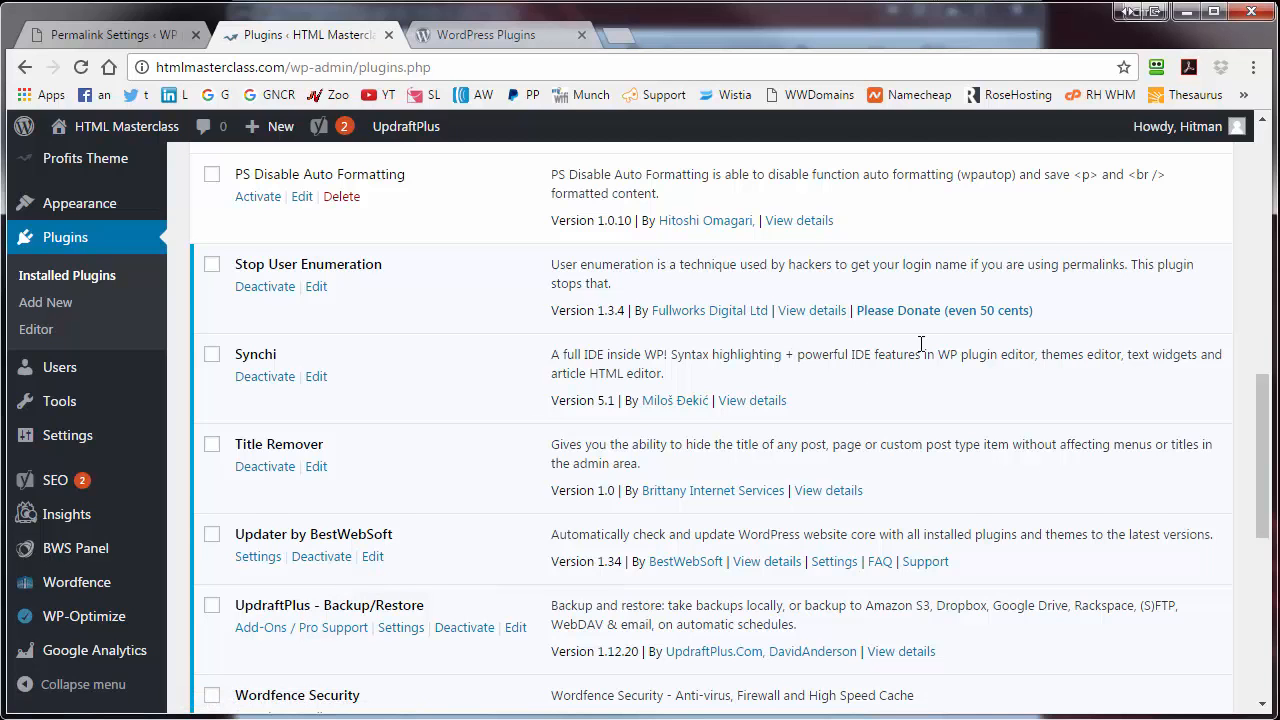
{"action": "scroll", "coordinate": [1266, 400], "scroll_direction": "down", "scroll_amount": 2}
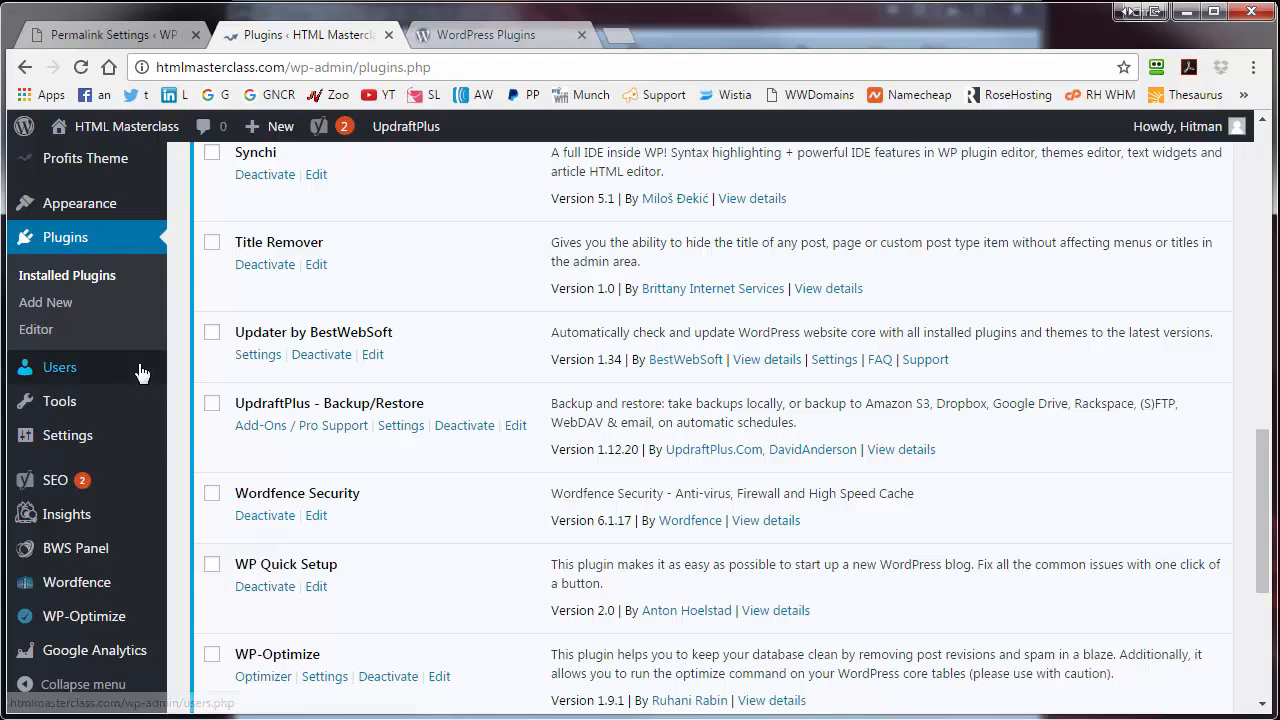
- Check the installed themes including PBTheme, Categories 1–3, and the pages My Page 1–3
{"action": "left_click", "coordinate": [92, 218]}
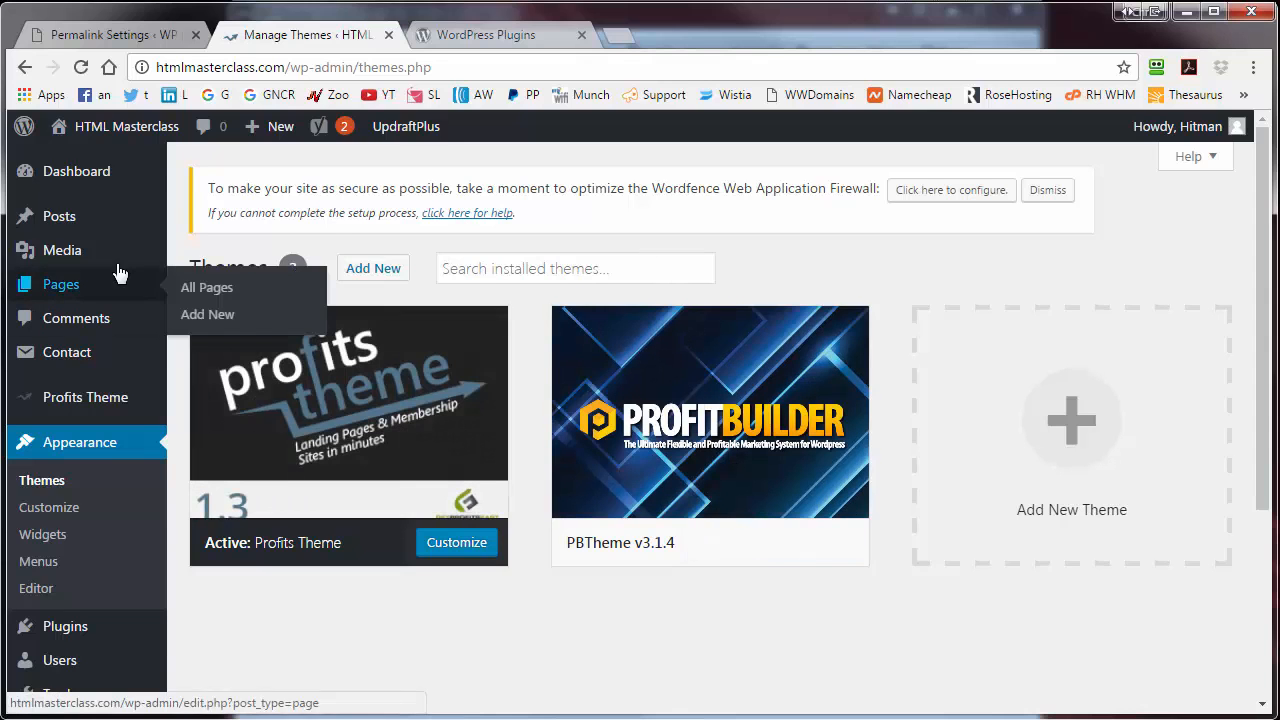
{"action": "mouse_move", "coordinate": [77, 221]}
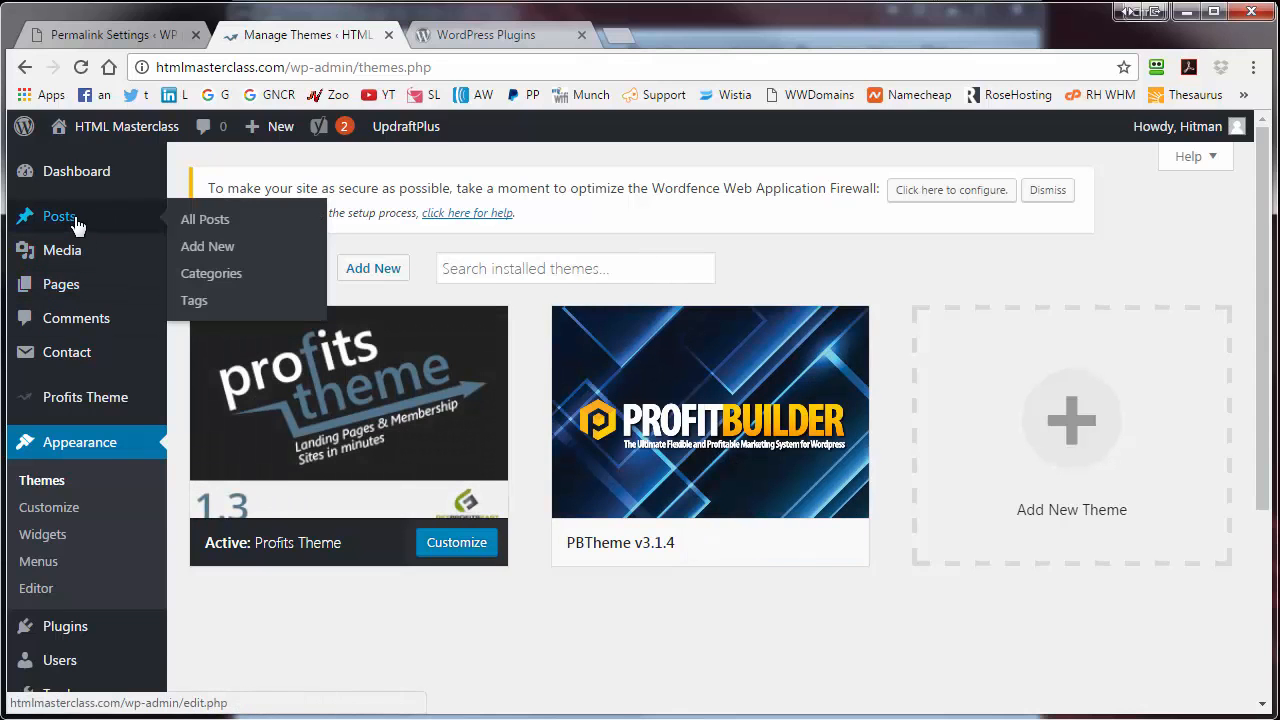
{"action": "left_click", "coordinate": [207, 278]}
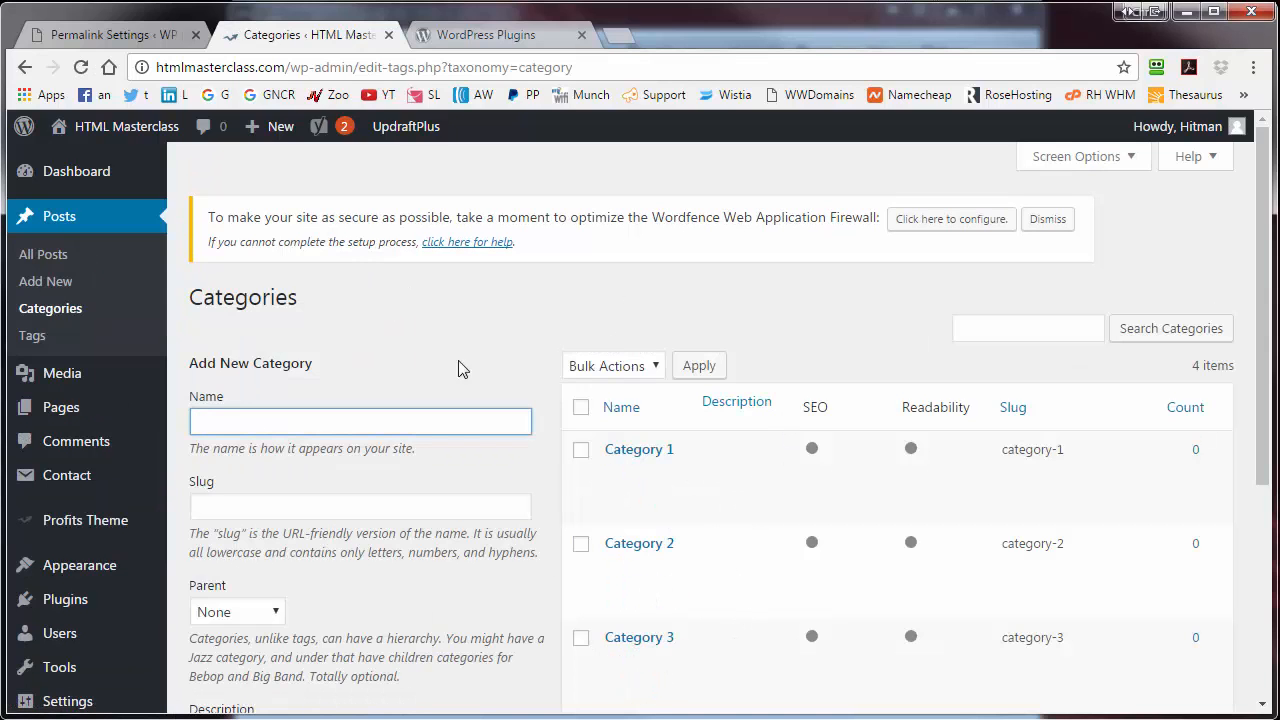
{"action": "left_click", "coordinate": [58, 410]}
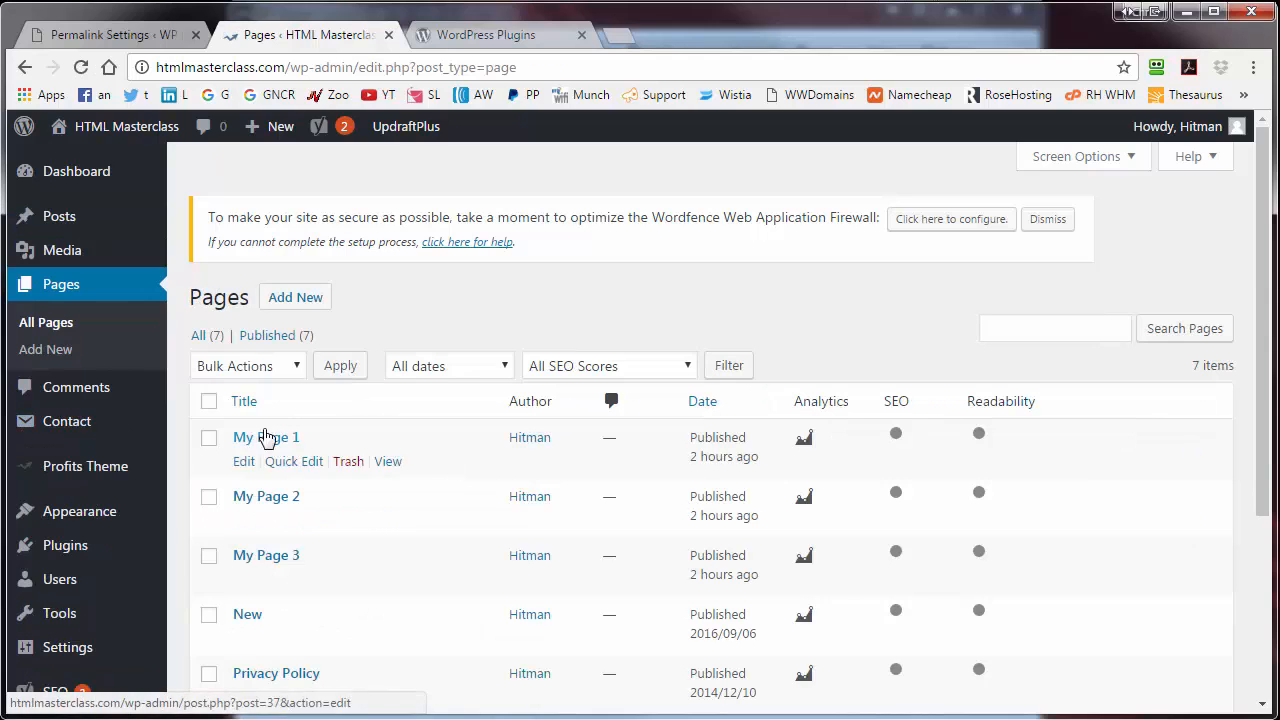